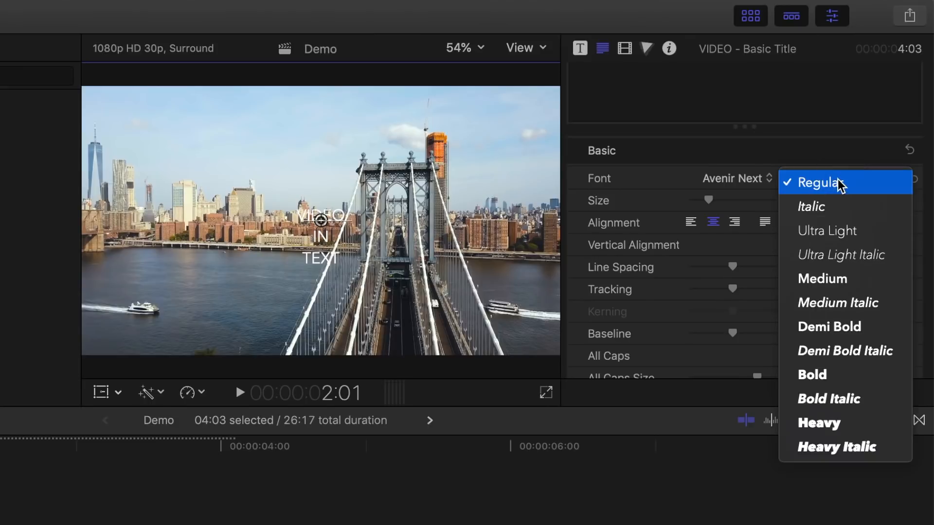
Set the VIDEO IN TEXT title to the Heavy font style at size 450
{"action": "left_click", "coordinate": [841, 425]}
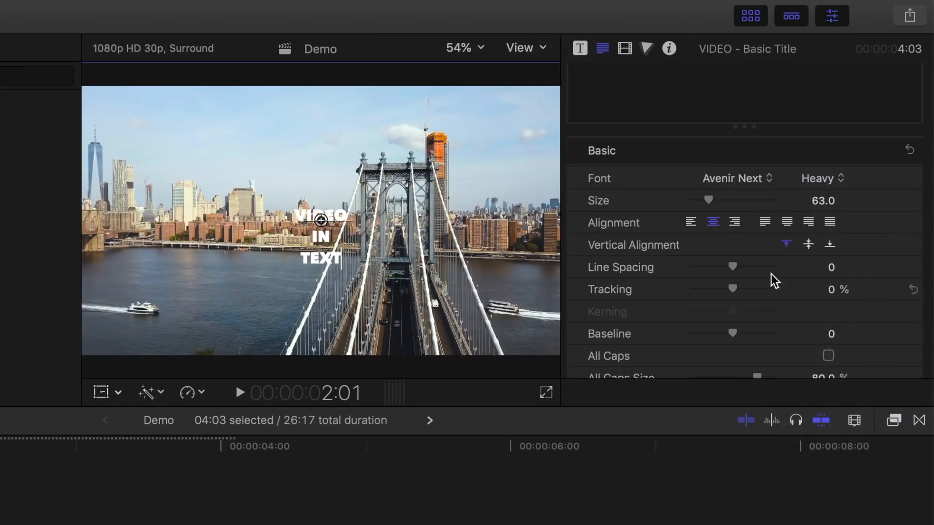
{"action": "left_click", "coordinate": [816, 202]}
{"action": "type", "text": "450"}
{"action": "key", "text": "Return"}
Set the line spacing of all the title text to -264 and reposition the text block to fill the frame
{"action": "scroll", "coordinate": [681, 145], "scroll_direction": "up", "scroll_amount": 3}
{"action": "left_click_drag", "start_coordinate": [607, 99], "coordinate": [572, 67]}
{"action": "scroll", "coordinate": [821, 168], "scroll_direction": "down", "scroll_amount": 8}
{"action": "left_click", "coordinate": [830, 143]}
{"action": "type", "text": "-264"}
{"action": "key", "text": "Return"}
{"action": "left_click_drag", "start_coordinate": [311, 252], "coordinate": [315, 217]}
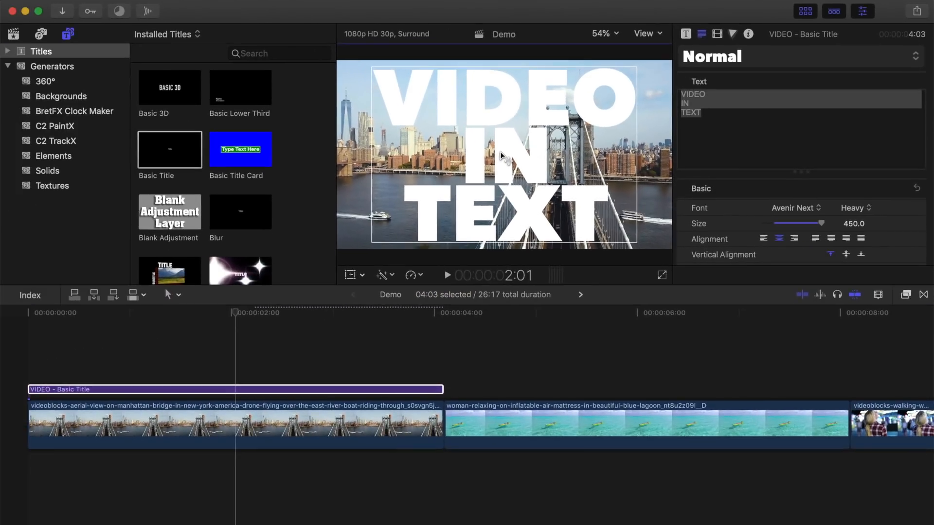
Set the VIDEO IN TEXT title's blend mode to Stencil Alpha and play back the result
{"action": "left_click", "coordinate": [174, 426]}
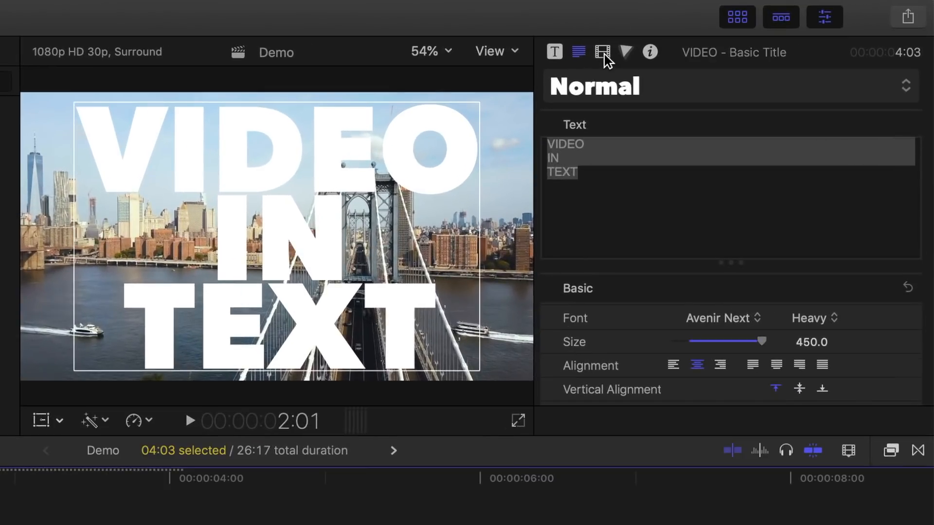
{"action": "left_click", "coordinate": [603, 52]}
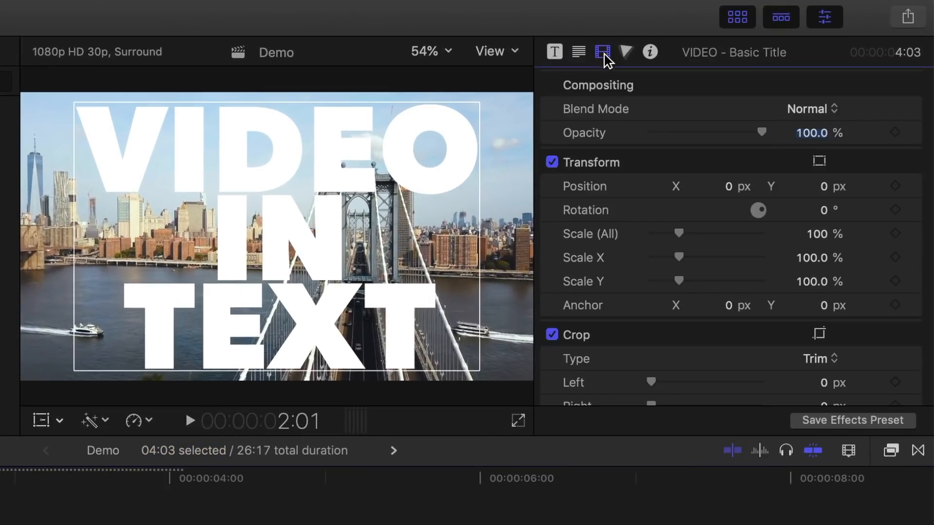
{"action": "left_click", "coordinate": [832, 110]}
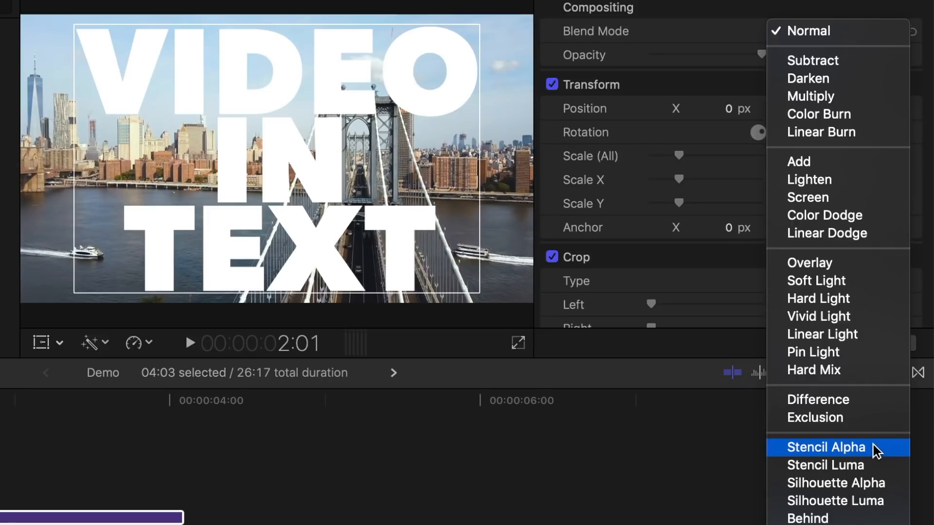
{"action": "left_click", "coordinate": [873, 446]}
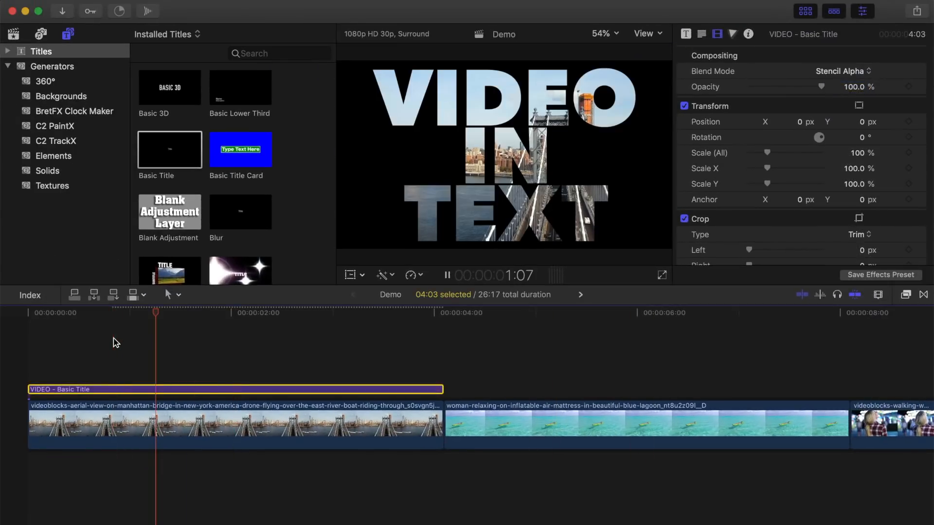
{"action": "key", "text": "space"}
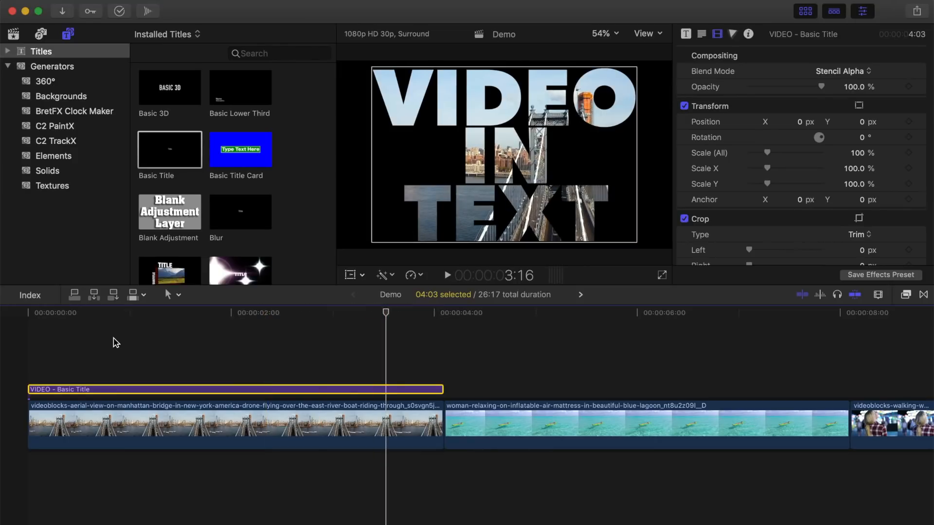
Add the Curtain background generator beneath the bridge clip and trim its end to match the clip's end
{"action": "left_click", "coordinate": [59, 96]}
{"action": "left_click_drag", "start_coordinate": [218, 152], "coordinate": [30, 488]}
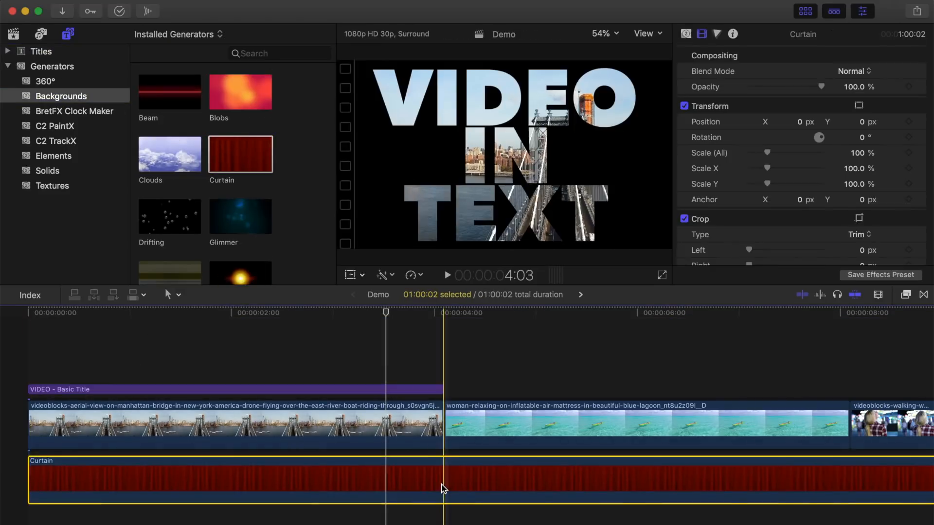
{"action": "key", "text": "alt+bracketright"}
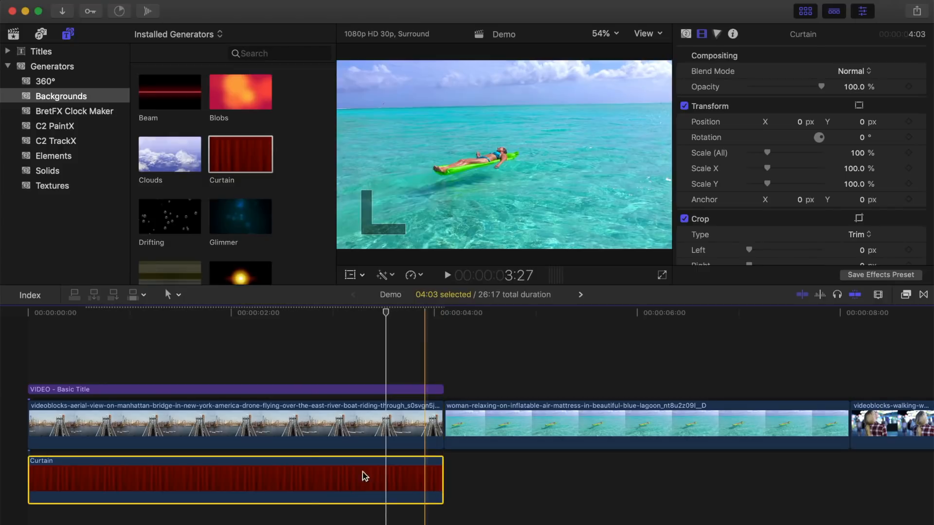
Combine the bridge clip and its title into a compound clip named Demo Clip in the 73. Title Ideas event
{"action": "left_click", "coordinate": [291, 427]}
{"action": "left_click", "coordinate": [289, 392], "text": "super"}
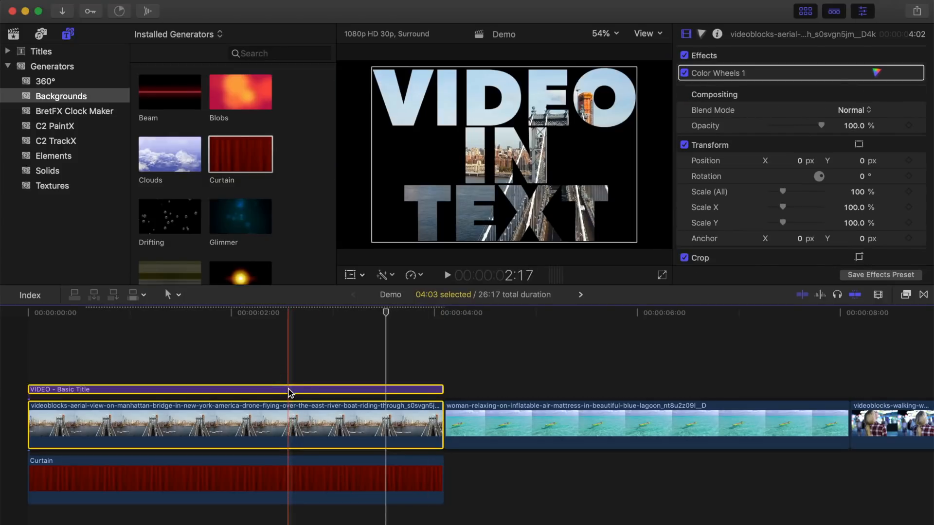
{"action": "key", "text": "alt+g"}
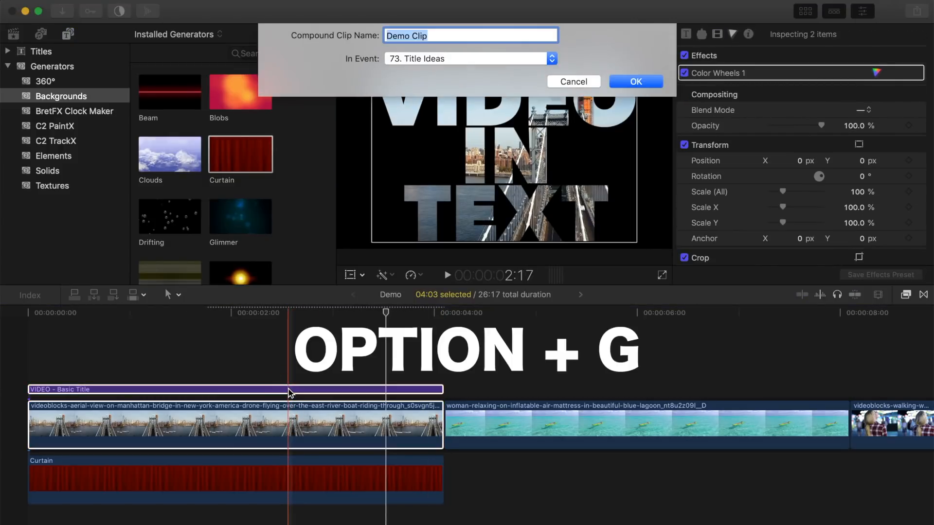
{"action": "key", "text": "Return"}
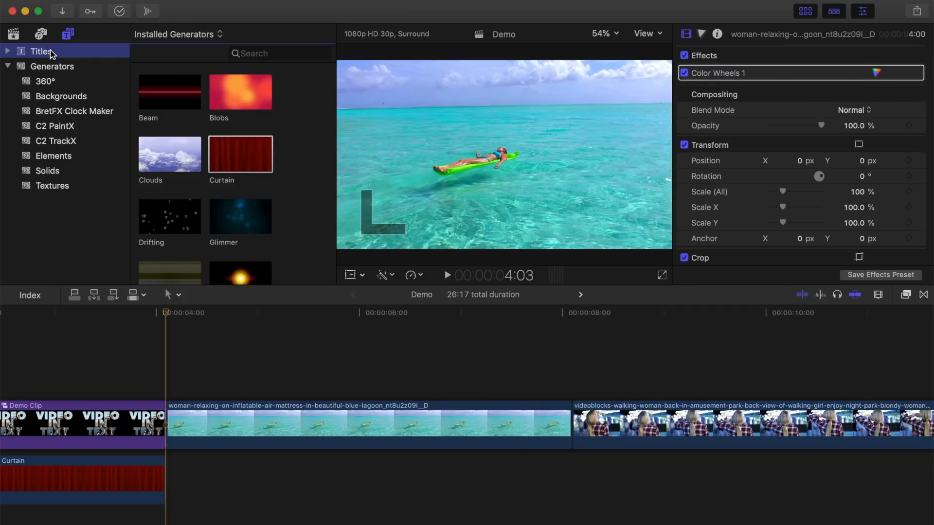
Add a Basic Title above the blue lagoon clip and enter WATER REFRACTION on two lines
{"action": "left_click", "coordinate": [51, 51]}
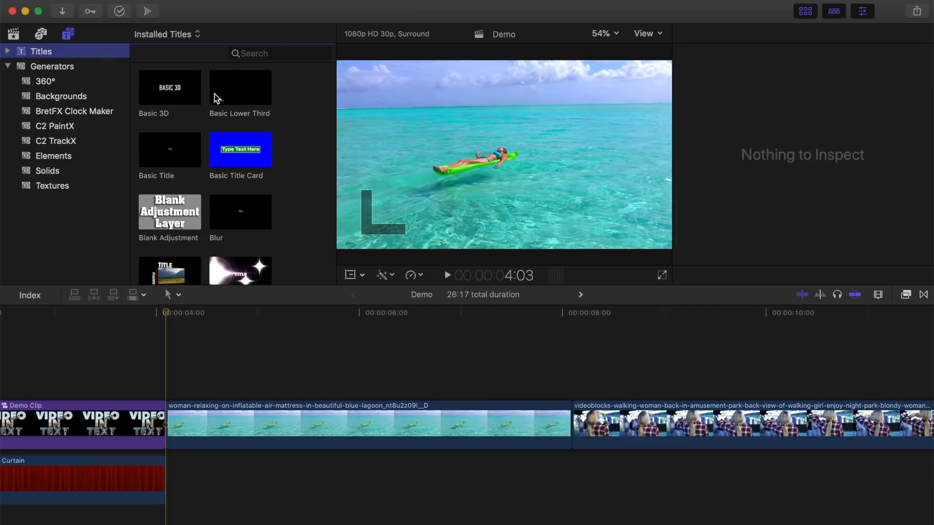
{"action": "left_click", "coordinate": [176, 148]}
{"action": "left_click_drag", "start_coordinate": [176, 149], "coordinate": [177, 389]}
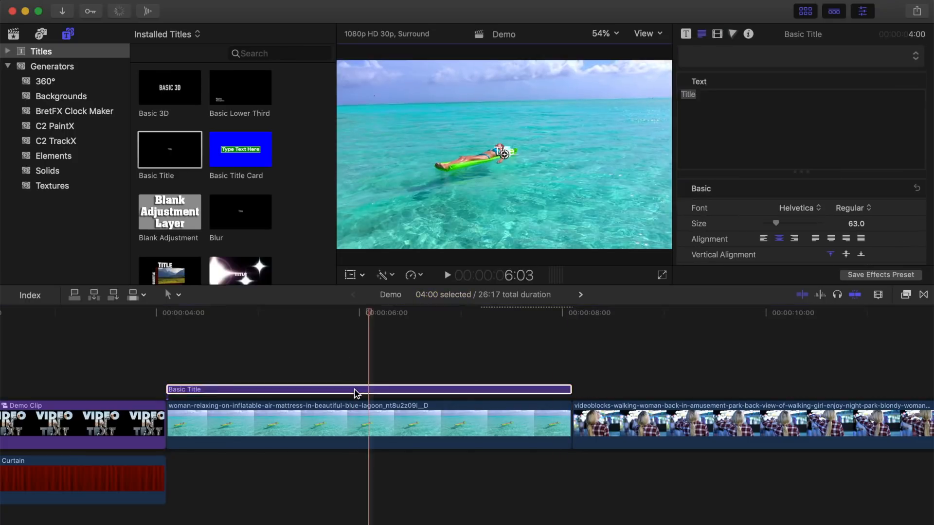
{"action": "type", "text": "WATER REFRACTION"}
Set the word REFRACTION to Avenir Next Heavy at size 211 and move the two-line title to the middle of the frame
{"action": "left_click", "coordinate": [868, 339]}
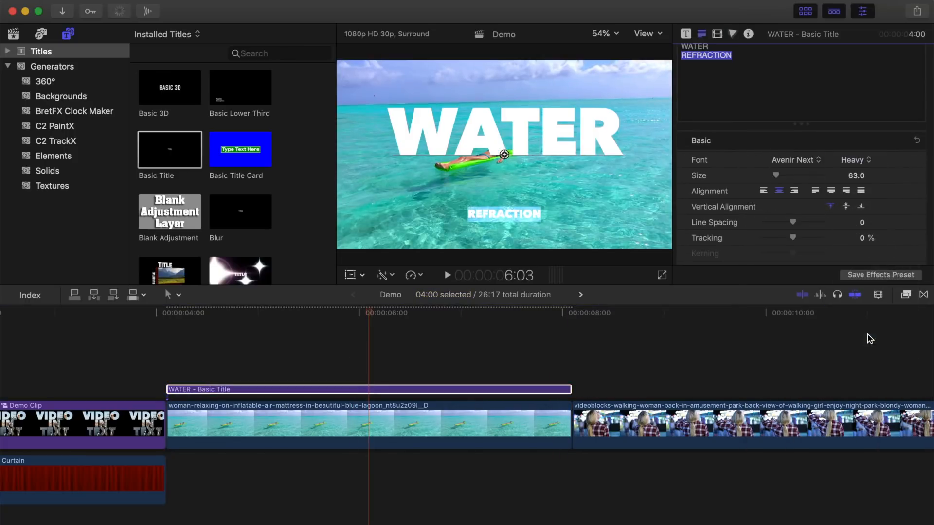
{"action": "left_click", "coordinate": [856, 176]}
{"action": "type", "text": "211"}
{"action": "key", "text": "Return"}
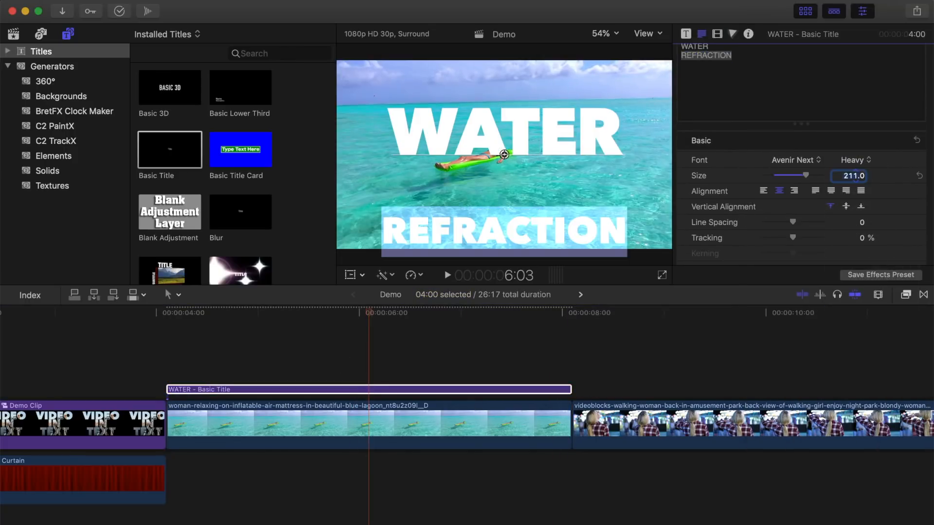
{"action": "scroll", "coordinate": [831, 208], "scroll_direction": "down", "scroll_amount": 3}
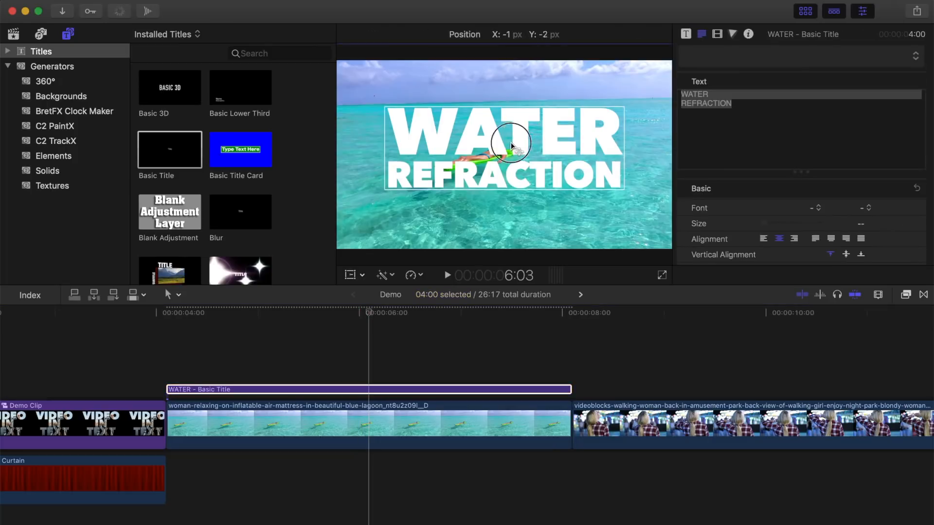
{"action": "left_click_drag", "start_coordinate": [511, 189], "coordinate": [511, 162]}
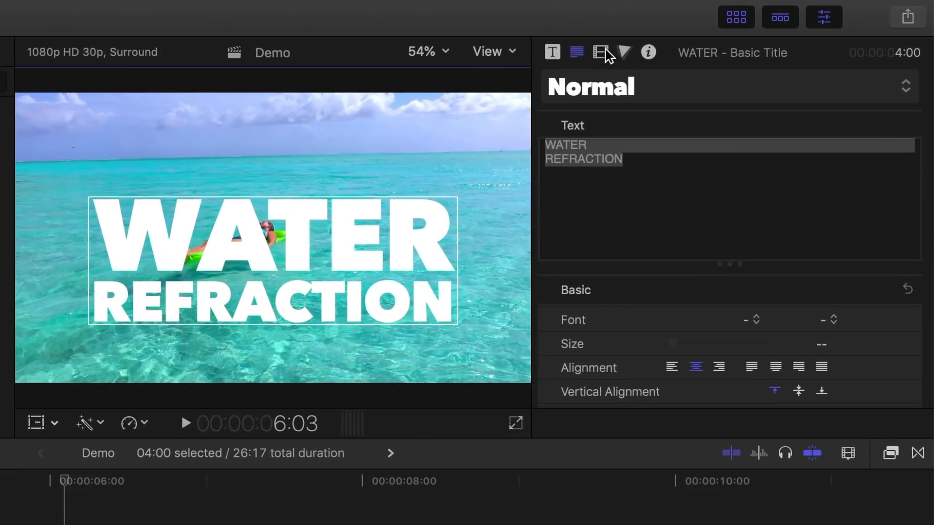
Set the WATER REFRACTION title's blend mode to Soft Light
{"action": "left_click", "coordinate": [718, 34]}
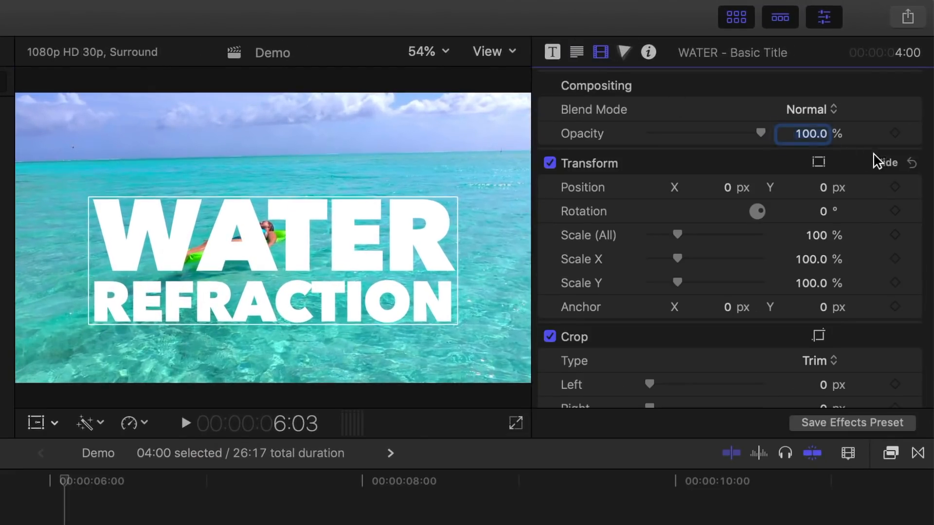
{"action": "left_click", "coordinate": [837, 112]}
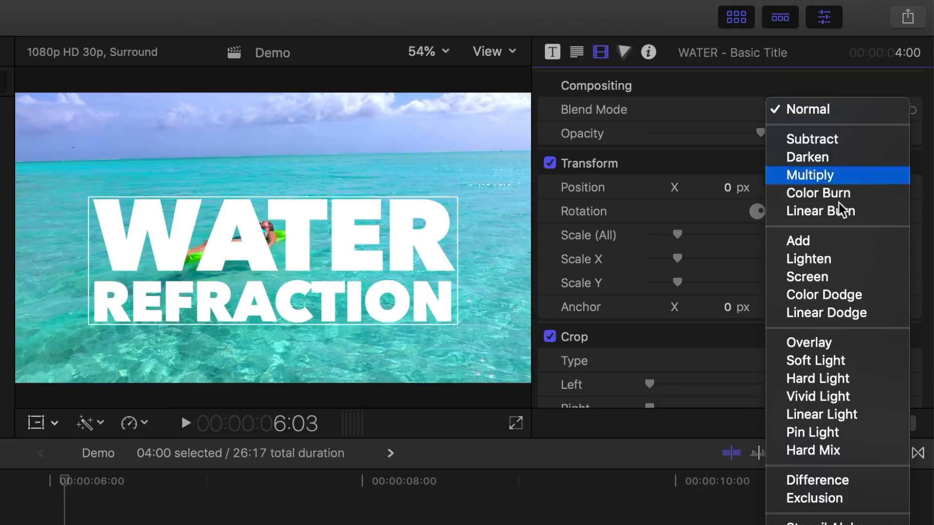
{"action": "key", "text": "Escape"}
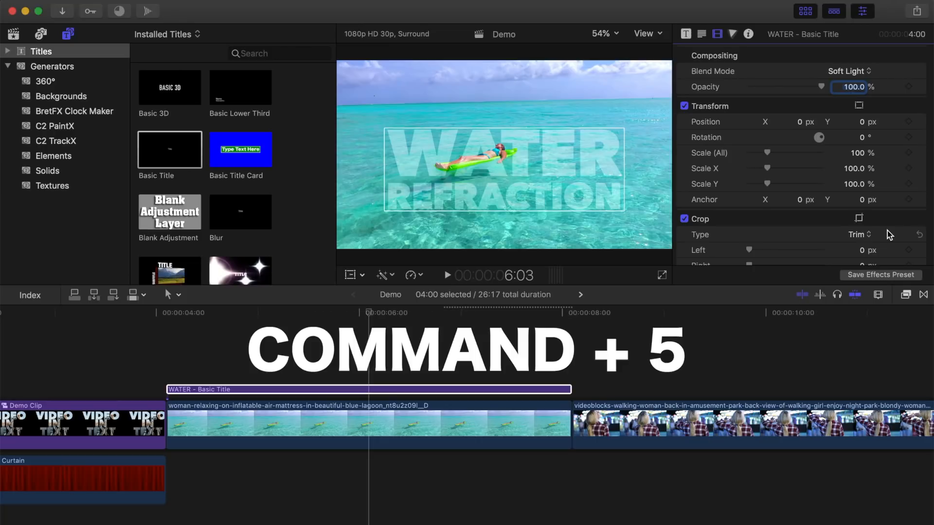
Apply the Underwater distortion effect to the WATER REFRACTION title
{"action": "key", "text": "super+5"}
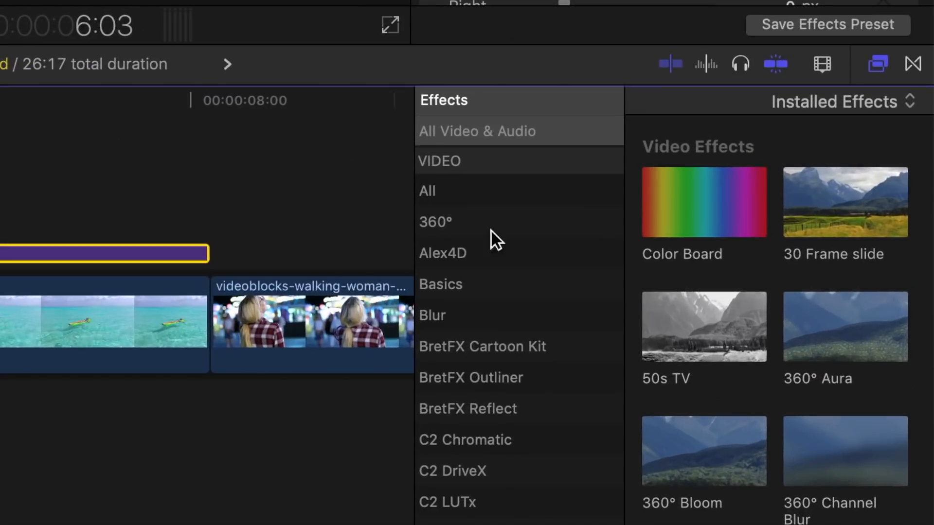
{"action": "scroll", "coordinate": [506, 265], "scroll_direction": "down", "scroll_amount": 10}
{"action": "left_click", "coordinate": [501, 316]}
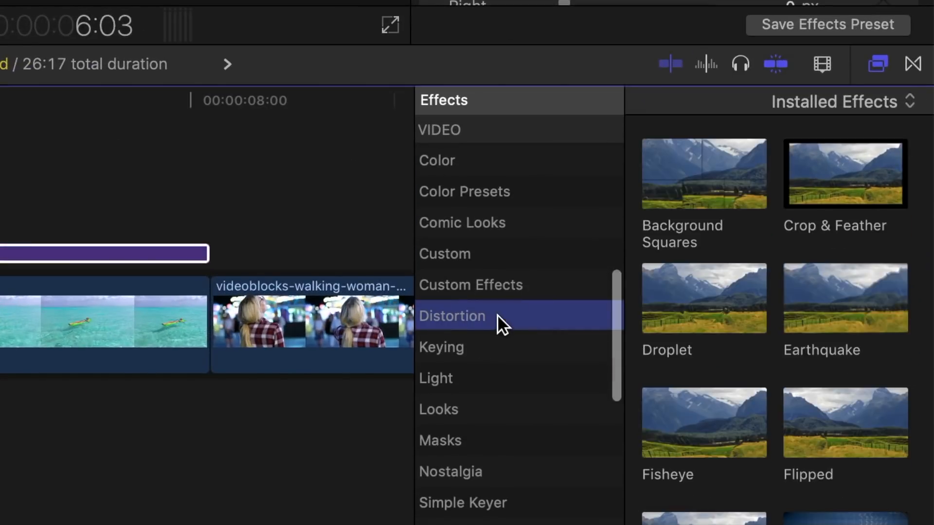
{"action": "scroll", "coordinate": [694, 256], "scroll_direction": "down", "scroll_amount": 5}
{"action": "scroll", "coordinate": [693, 255], "scroll_direction": "down", "scroll_amount": 3}
{"action": "left_click_drag", "start_coordinate": [700, 311], "coordinate": [0, 285]}
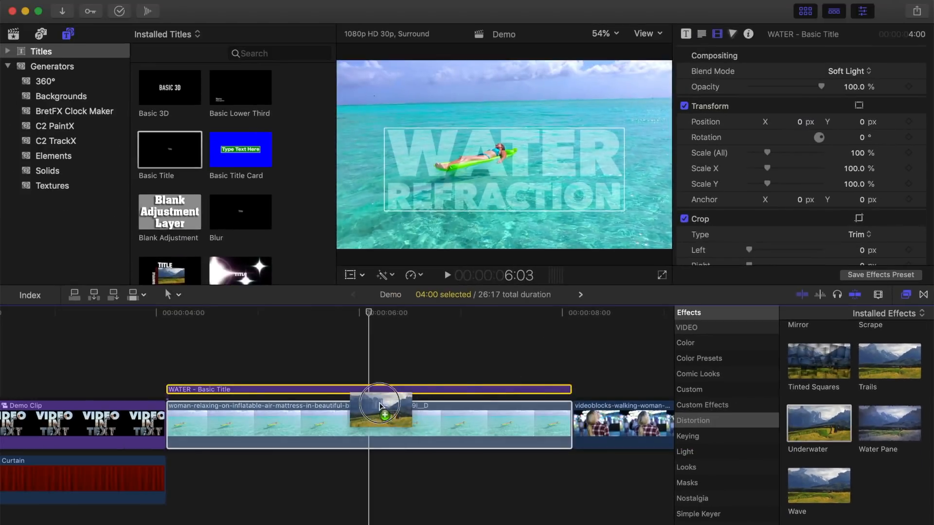
{"action": "left_click_drag", "start_coordinate": [379, 406], "coordinate": [381, 392]}
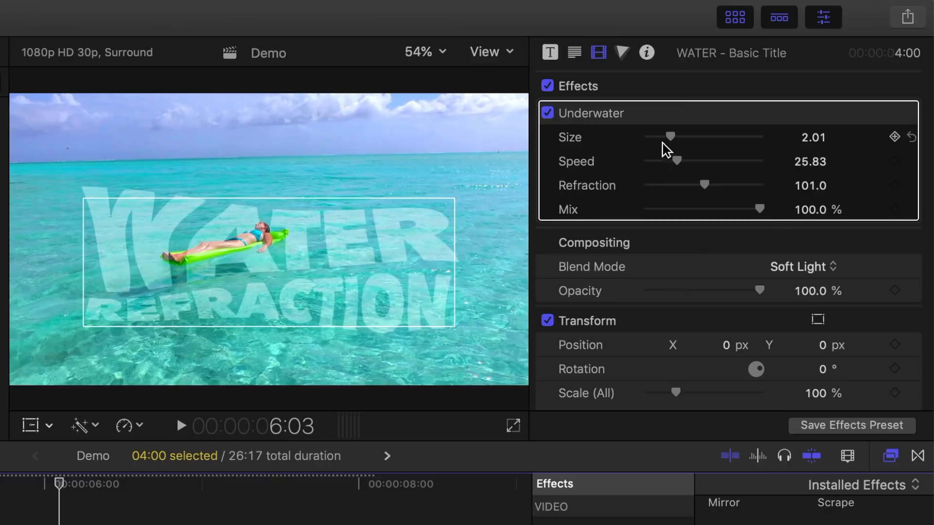
Adjust the Underwater effect to size 1.43, speed 15.93 and refraction 25
{"action": "left_click_drag", "start_coordinate": [673, 138], "coordinate": [666, 163]}
{"action": "left_click_drag", "start_coordinate": [706, 186], "coordinate": [669, 191]}
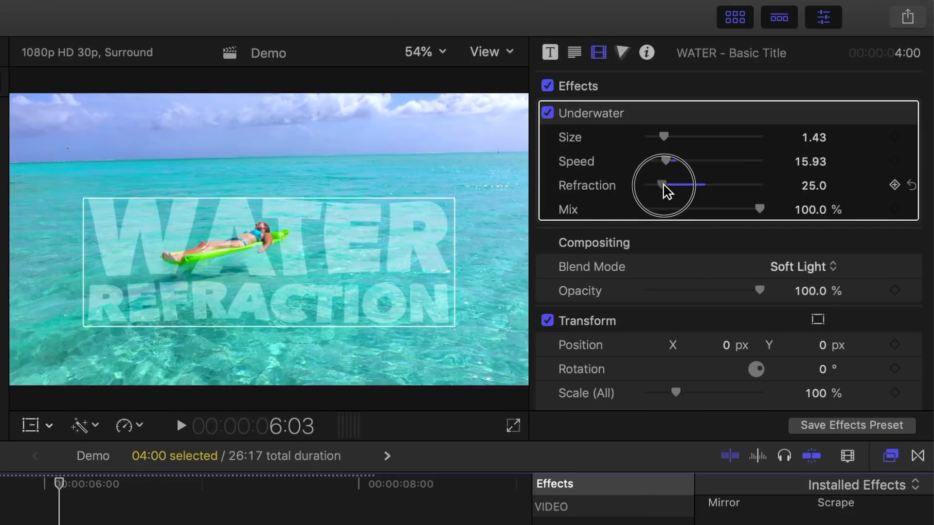
{"action": "left_click_drag", "start_coordinate": [666, 189], "coordinate": [666, 190]}
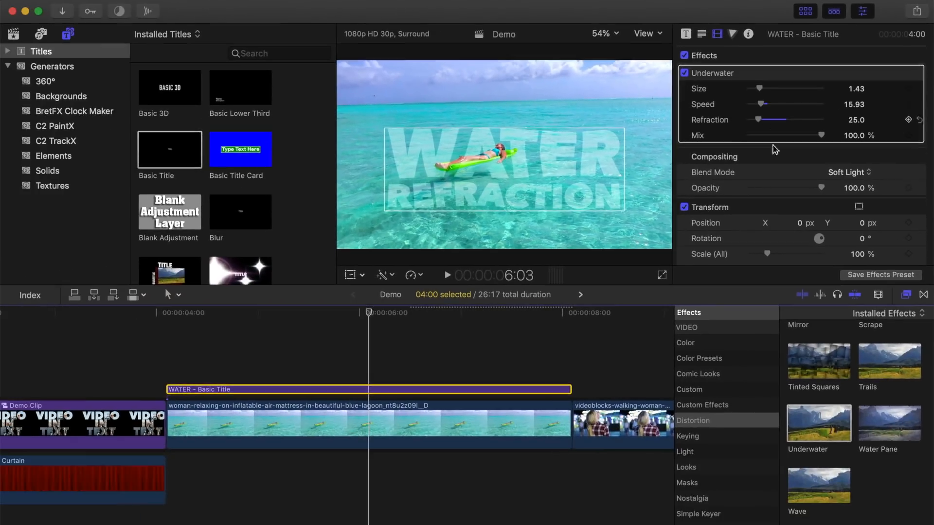
Close the effects browser and preview the water refraction title in full-screen playback
{"action": "left_click", "coordinate": [906, 294]}
{"action": "key", "text": "slash"}
{"action": "key", "text": "super+shift+f"}
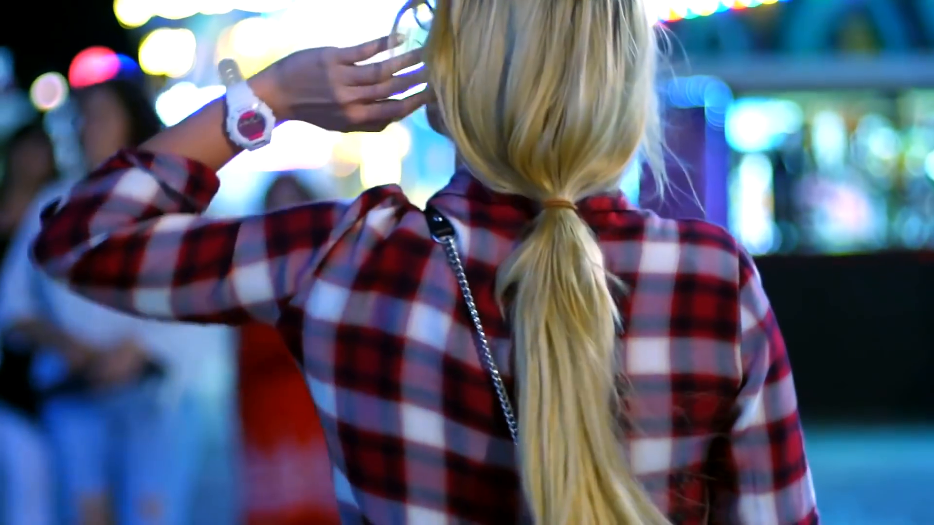
{"action": "key", "text": "Escape"}
Add a Basic Title reading FLICKERING NEON over the amusement park clip, starting at 8:18 and lasting 3:24
{"action": "left_click_drag", "start_coordinate": [156, 317], "coordinate": [173, 325]}
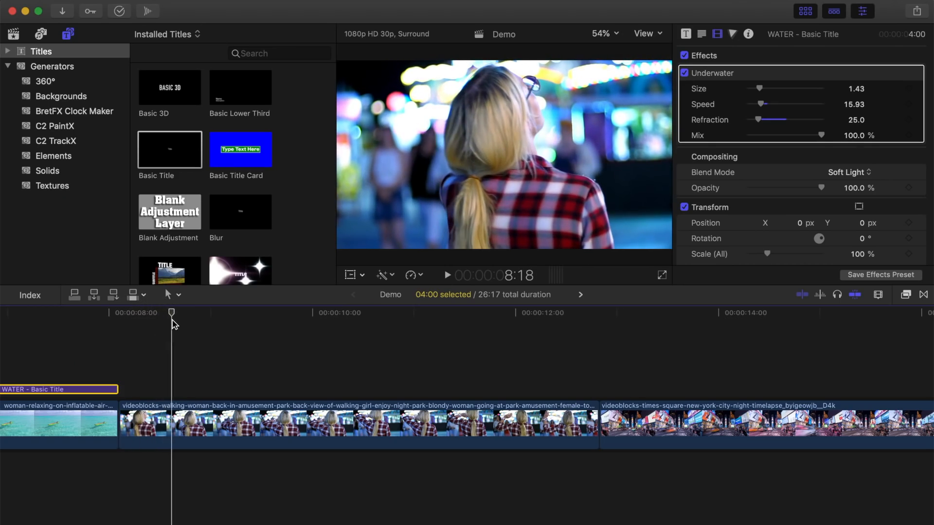
{"action": "left_click", "coordinate": [162, 173]}
{"action": "key", "text": "q"}
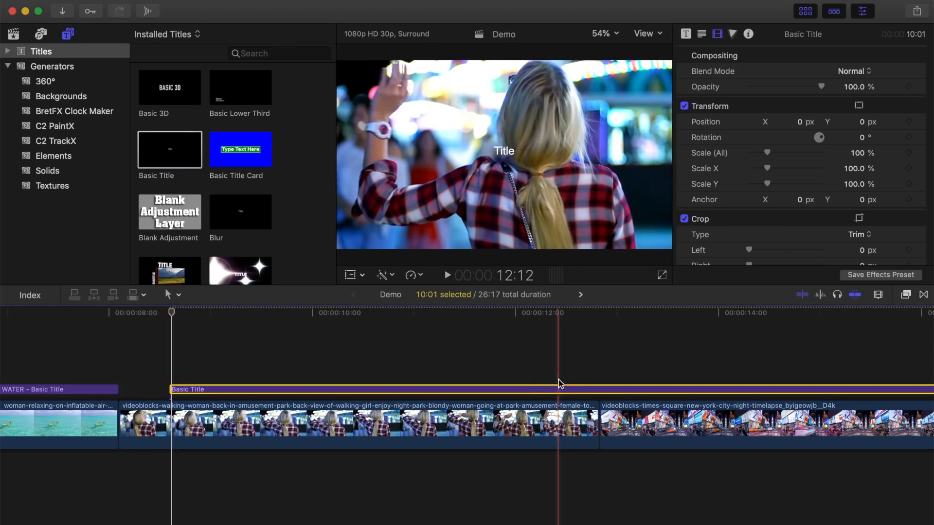
{"action": "double_click", "coordinate": [333, 391]}
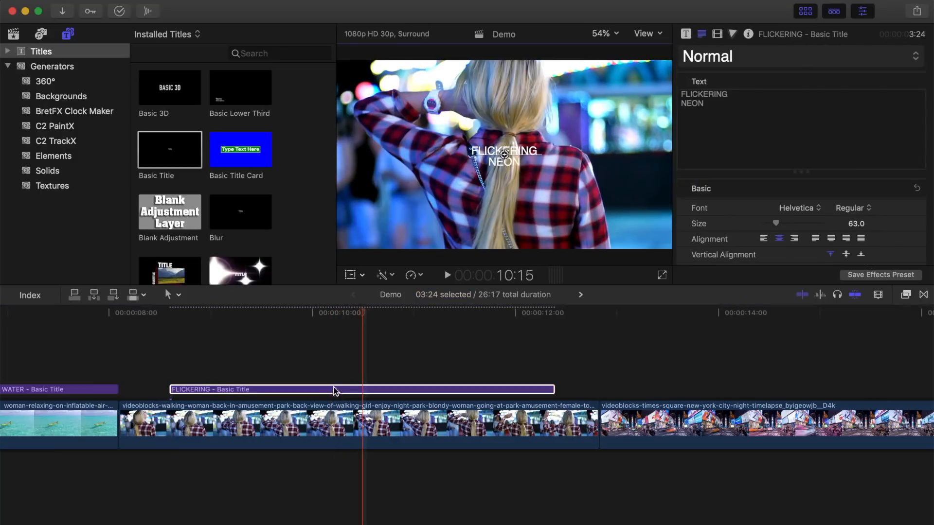
{"action": "left_click", "coordinate": [359, 363]}
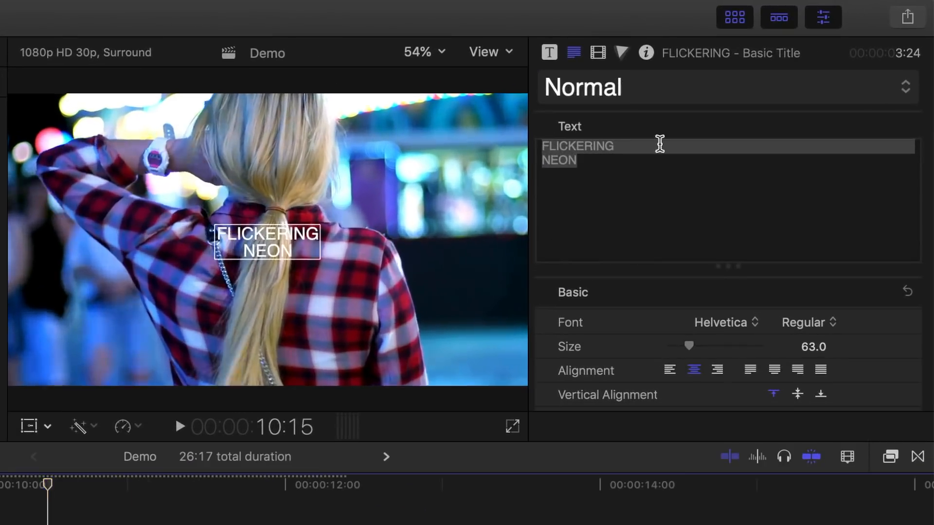
Apply the Neon 2D style to the FLICKERING NEON title
{"action": "left_click", "coordinate": [915, 58]}
{"action": "mouse_move", "coordinate": [853, 152]}
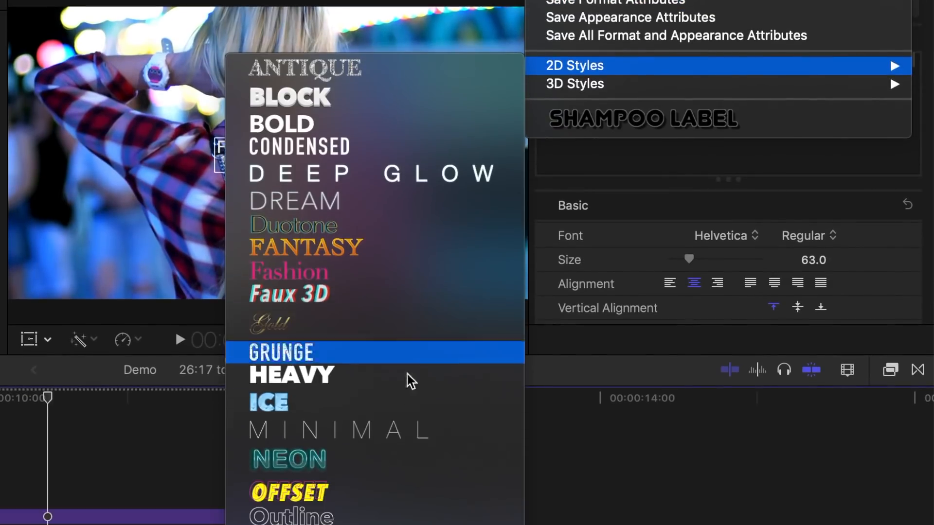
{"action": "left_click", "coordinate": [388, 457]}
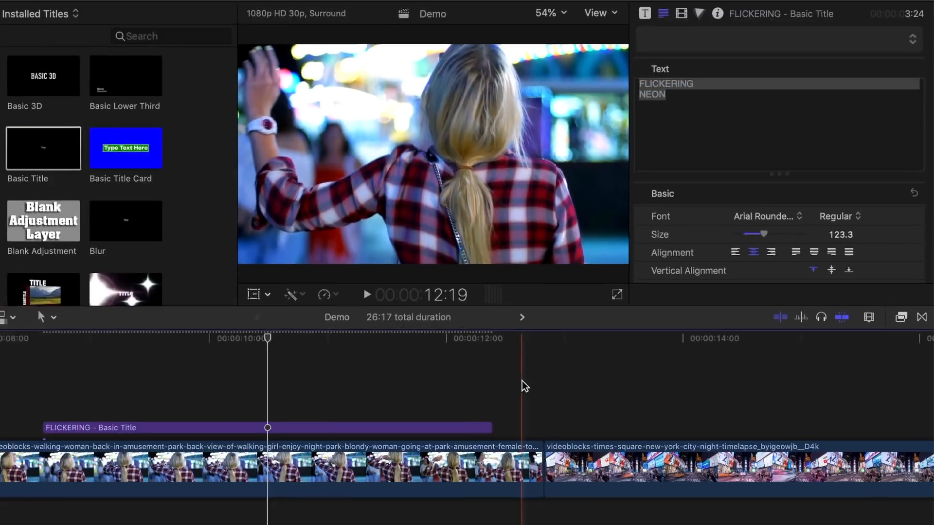
Set the FLICKERING NEON title's font to Graduate at size 263
{"action": "left_click", "coordinate": [797, 217]}
{"action": "scroll", "coordinate": [798, 219], "scroll_direction": "down", "scroll_amount": 15}
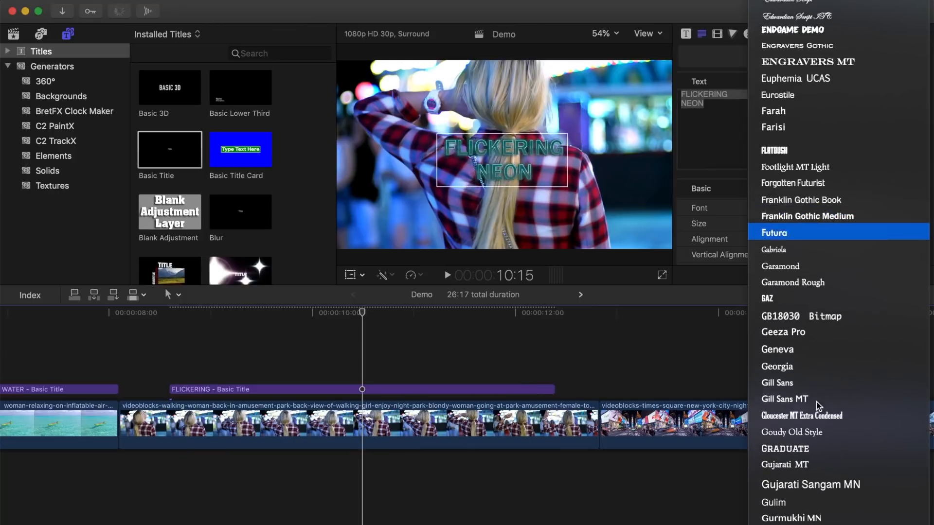
{"action": "left_click", "coordinate": [775, 495]}
{"action": "left_click_drag", "start_coordinate": [842, 234], "coordinate": [841, 194]}
{"action": "scroll", "coordinate": [730, 194], "scroll_direction": "down", "scroll_amount": 10}
Recolor the FLICKERING NEON title's lettering and glow to bright blue
{"action": "left_click", "coordinate": [685, 168]}
{"action": "left_click", "coordinate": [847, 240]}
{"action": "left_click", "coordinate": [793, 338]}
{"action": "left_click", "coordinate": [708, 241]}
{"action": "scroll", "coordinate": [723, 195], "scroll_direction": "down", "scroll_amount": 10}
{"action": "left_click", "coordinate": [685, 84]}
{"action": "left_click", "coordinate": [852, 154]}
{"action": "left_click", "coordinate": [793, 401]}
{"action": "left_click", "coordinate": [781, 404]}
{"action": "left_click", "coordinate": [851, 154]}
{"action": "left_click", "coordinate": [851, 155]}
{"action": "left_click", "coordinate": [782, 404]}
Change the neon title's drop shadow color to dark blue
{"action": "scroll", "coordinate": [778, 146], "scroll_direction": "down", "scroll_amount": 10}
{"action": "left_click", "coordinate": [852, 192]}
{"action": "left_click", "coordinate": [798, 402]}
{"action": "left_click", "coordinate": [708, 242]}
{"action": "scroll", "coordinate": [711, 242], "scroll_direction": "down", "scroll_amount": 5}
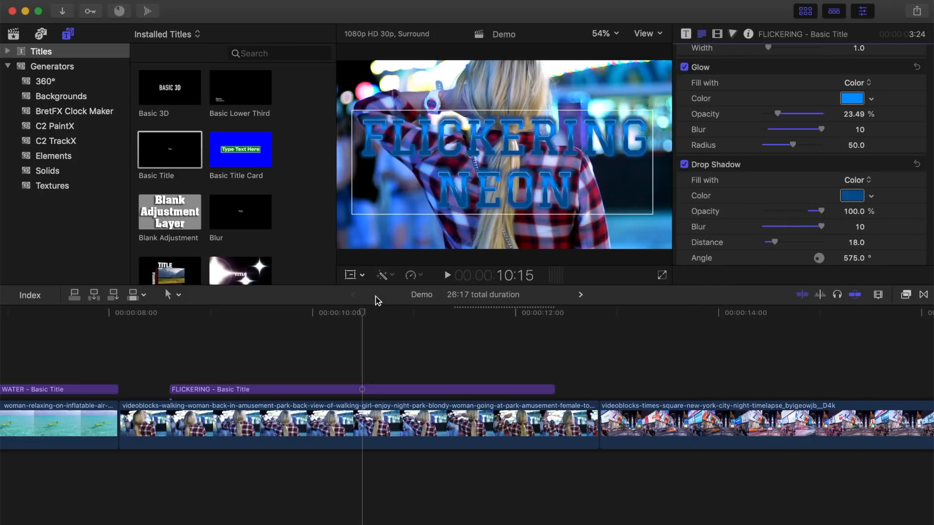
Add an opacity keyframe of 30% at the start of the FLICKERING NEON title, at 8:18
{"action": "left_click_drag", "start_coordinate": [360, 313], "coordinate": [175, 330]}
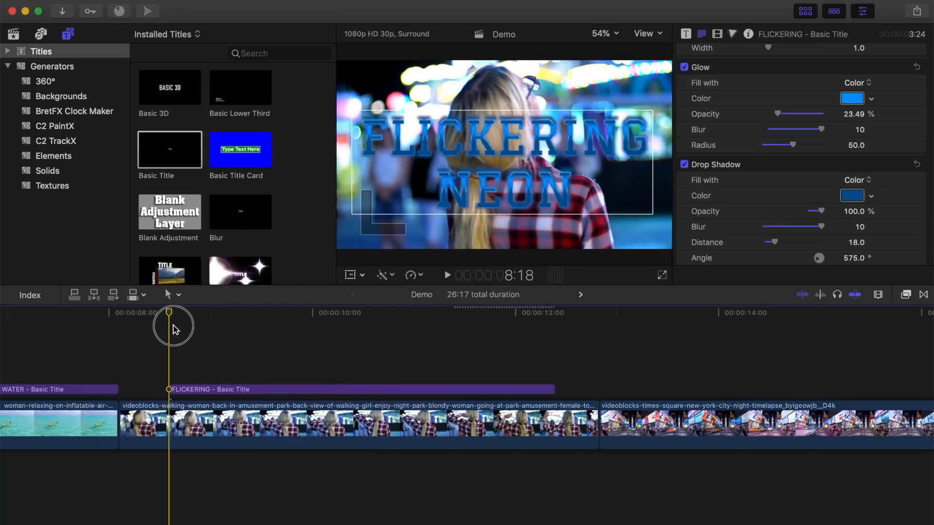
{"action": "left_click", "coordinate": [204, 389]}
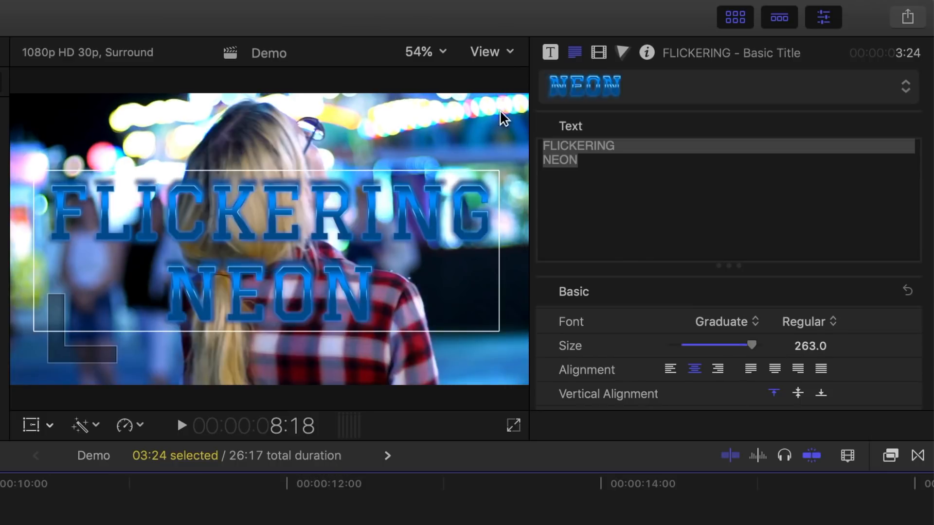
{"action": "left_click", "coordinate": [599, 53]}
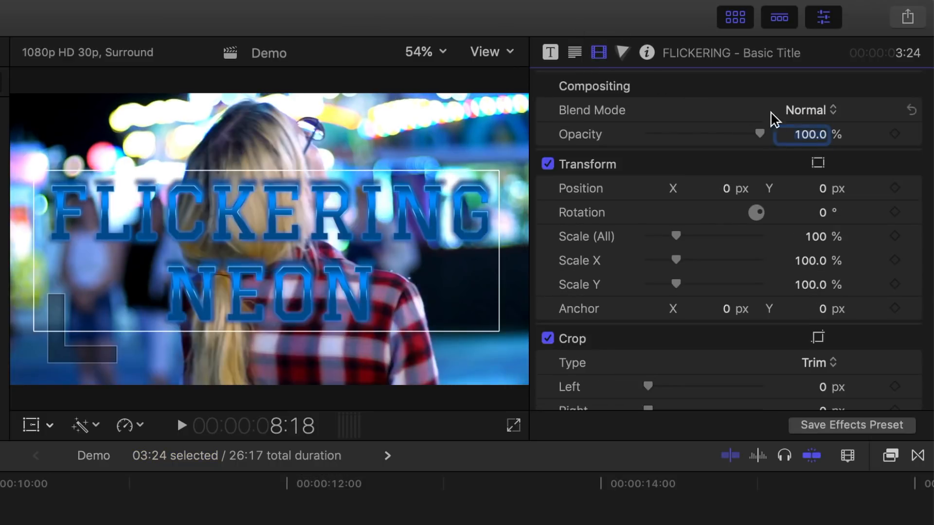
{"action": "type", "text": "30"}
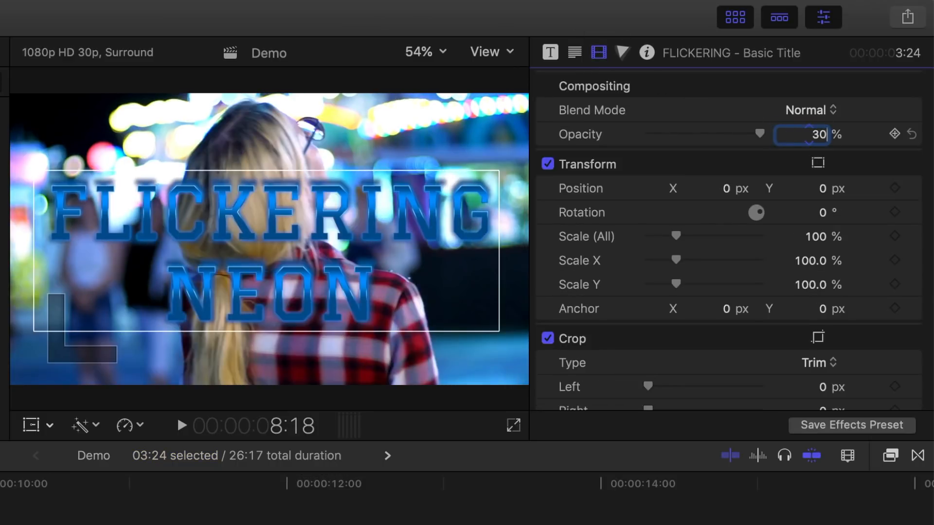
{"action": "key", "text": "Return"}
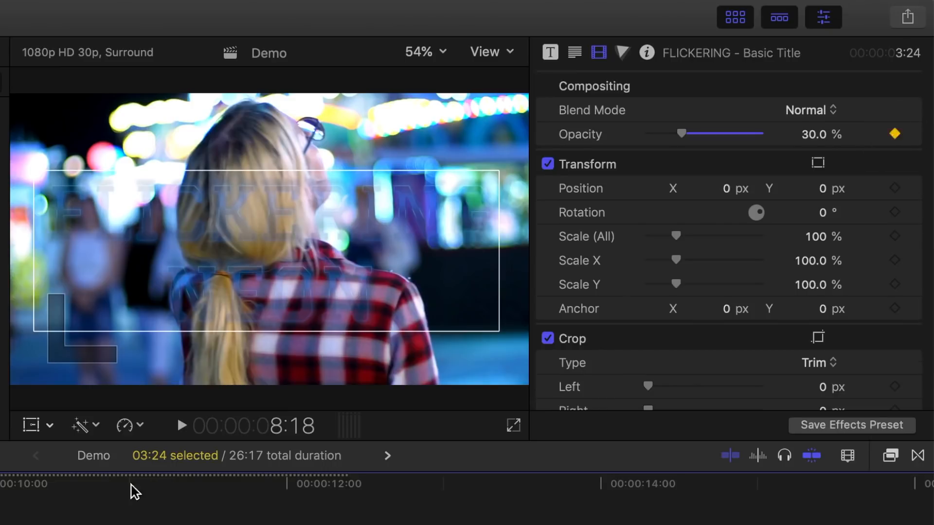
Add a 10% opacity keyframe to the neon title two frames in, at 8:20
{"action": "key", "text": "Right"}
{"action": "key", "text": "Right"}
{"action": "key", "text": "Right"}
{"action": "key", "text": "Right"}
{"action": "key", "text": "Left"}
{"action": "key", "text": "Left"}
{"action": "key", "text": "Left"}
{"action": "key", "text": "Right"}
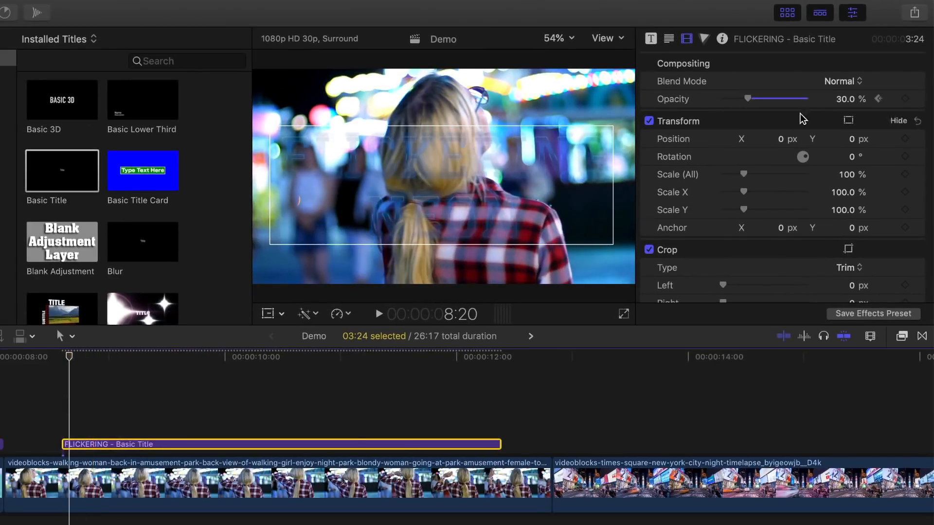
{"action": "left_click", "coordinate": [845, 99]}
{"action": "type", "text": "10"}
{"action": "key", "text": "Return"}
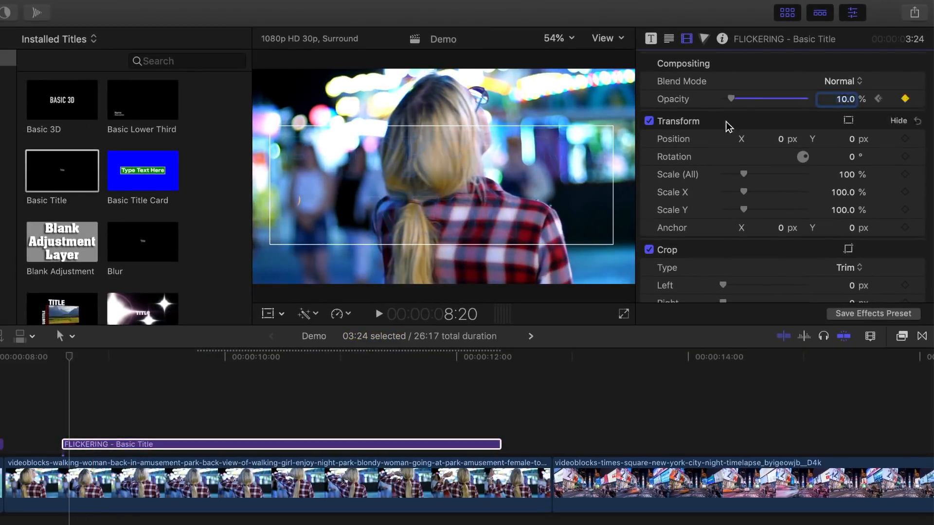
Add a 75% opacity keyframe to the neon title at 8:21
{"action": "left_click", "coordinate": [67, 373]}
{"action": "key", "text": "Right"}
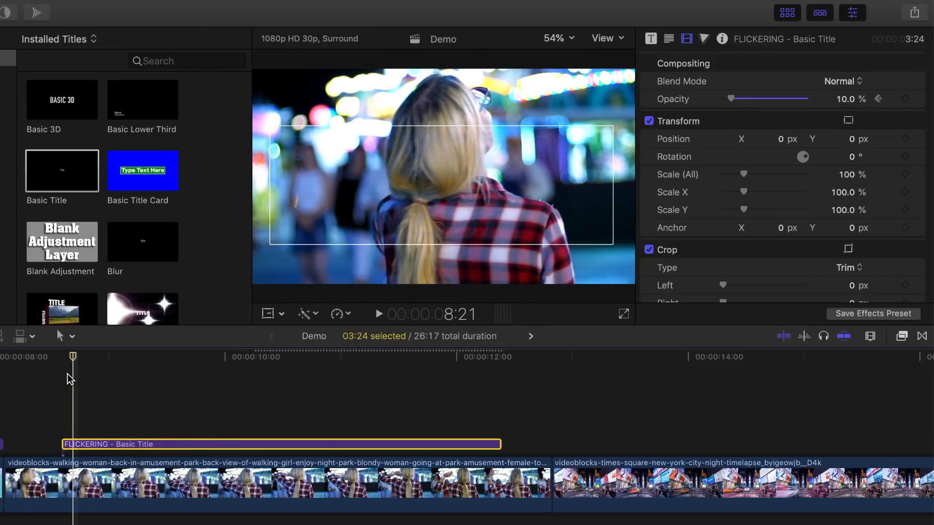
{"action": "left_click", "coordinate": [845, 103]}
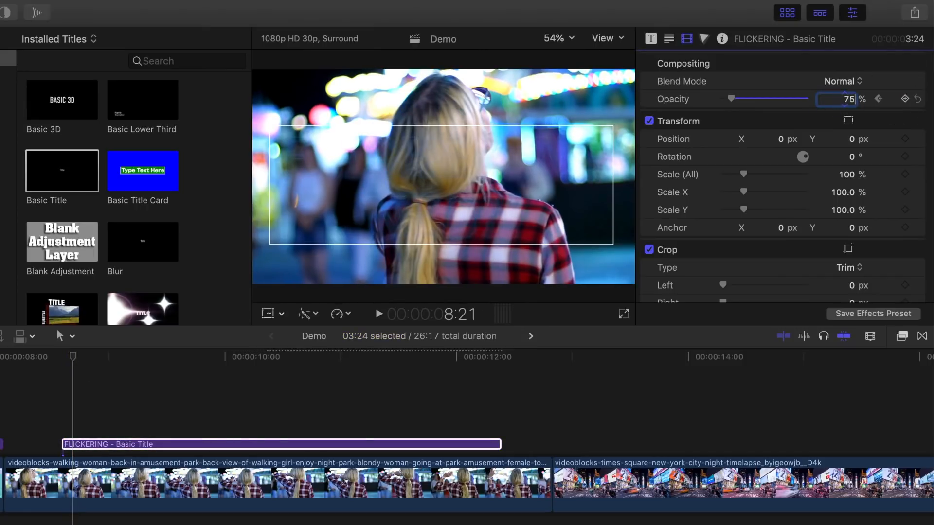
{"action": "type", "text": "75"}
{"action": "key", "text": "Return"}
Add a 50% opacity keyframe to the neon title at 8:23
{"action": "left_click", "coordinate": [100, 392]}
{"action": "key", "text": "Right"}
{"action": "key", "text": "Right"}
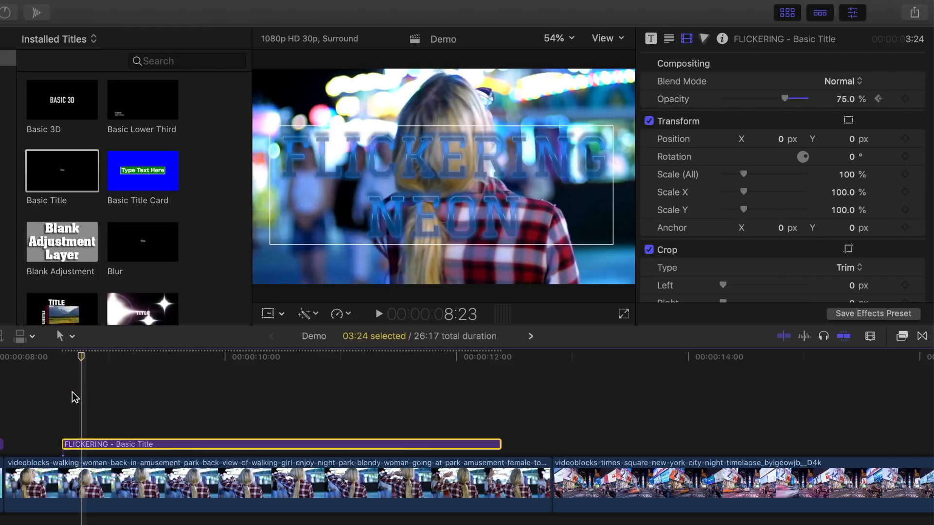
{"action": "left_click", "coordinate": [838, 101]}
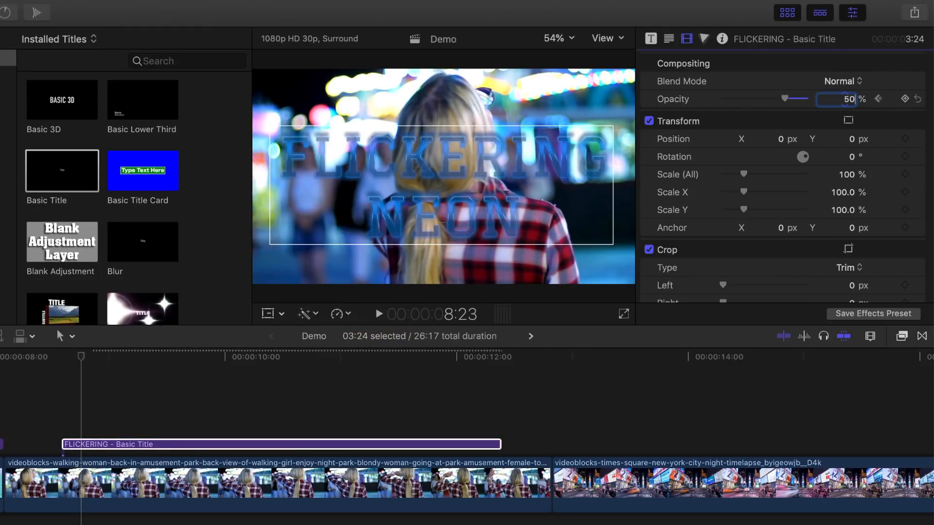
{"action": "type", "text": "50"}
{"action": "key", "text": "Return"}
Add a 100% opacity keyframe to the neon title at 8:25
{"action": "left_click", "coordinate": [84, 406]}
{"action": "key", "text": "Right"}
{"action": "key", "text": "Right"}
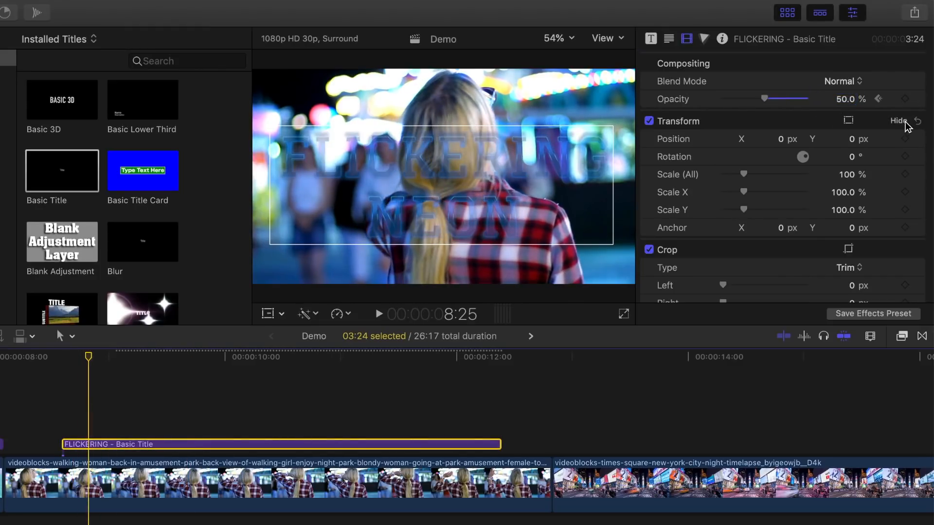
{"action": "left_click", "coordinate": [845, 100]}
{"action": "type", "text": "100"}
{"action": "key", "text": "Return"}
Add a 30% opacity keyframe to the neon title at 8:29
{"action": "key", "text": "Right"}
{"action": "key", "text": "Right"}
{"action": "key", "text": "Right"}
{"action": "key", "text": "Right"}
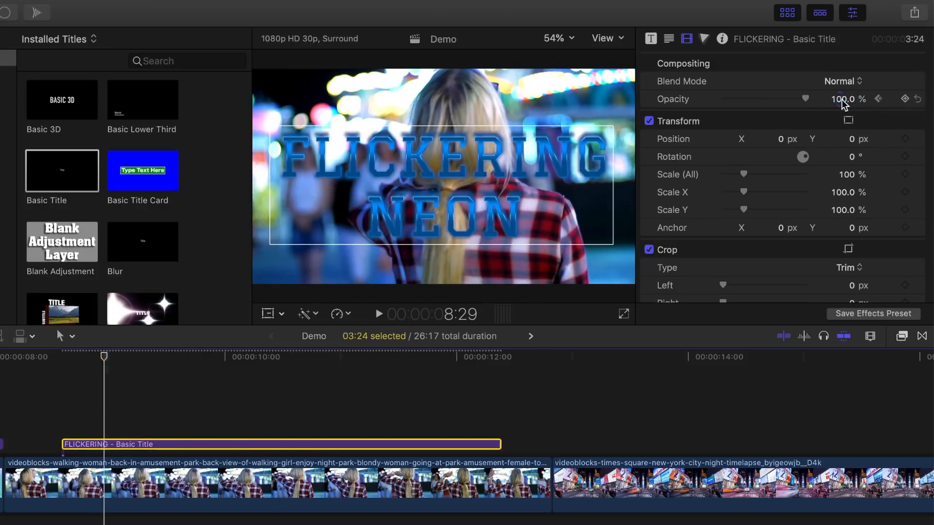
{"action": "left_click", "coordinate": [844, 100]}
{"action": "type", "text": "30"}
{"action": "key", "text": "Return"}
Add opacity keyframes to the neon title of 50% at 9:00 and 10% at 9:01
{"action": "key", "text": "Right"}
{"action": "left_click", "coordinate": [844, 100]}
{"action": "type", "text": "50"}
{"action": "key", "text": "Return"}
{"action": "key", "text": "Right"}
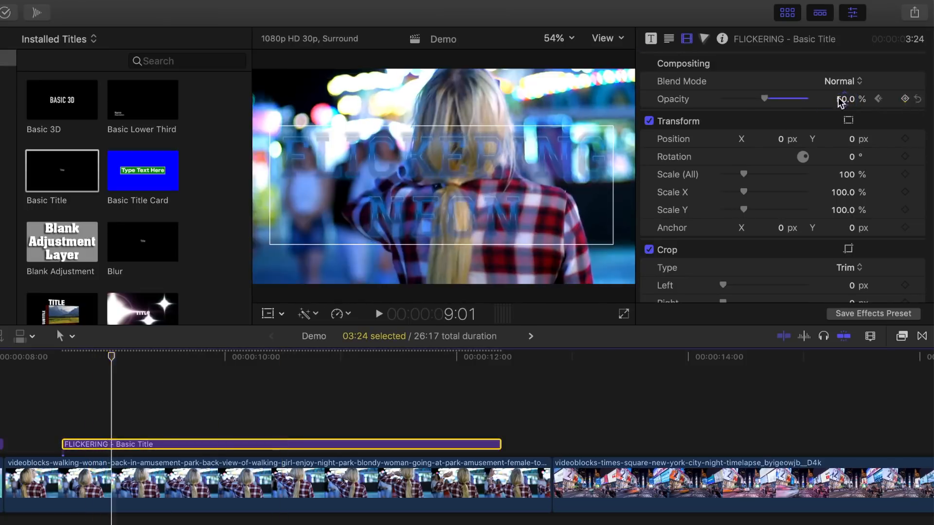
{"action": "left_click", "coordinate": [844, 100]}
{"action": "type", "text": "10"}
{"action": "key", "text": "Return"}
Add a 100% opacity keyframe to the neon title at 9:03
{"action": "key", "text": "Right"}
{"action": "key", "text": "Right"}
{"action": "left_click", "coordinate": [844, 99]}
{"action": "type", "text": "100"}
{"action": "key", "text": "Return"}
Add closing flicker opacity keyframes near the end of the neon title, including 100% at 12:01
{"action": "left_click", "coordinate": [198, 425]}
{"action": "left_click_drag", "start_coordinate": [197, 425], "coordinate": [499, 410]}
{"action": "key", "text": "Left"}
{"action": "key", "text": "Left"}
{"action": "key", "text": "Left"}
{"action": "key", "text": "Left"}
{"action": "key", "text": "Left"}
{"action": "key", "text": "Left"}
{"action": "key", "text": "Left"}
{"action": "key", "text": "Left"}
{"action": "key", "text": "Left"}
{"action": "left_click", "coordinate": [844, 99]}
{"action": "type", "text": "10"}
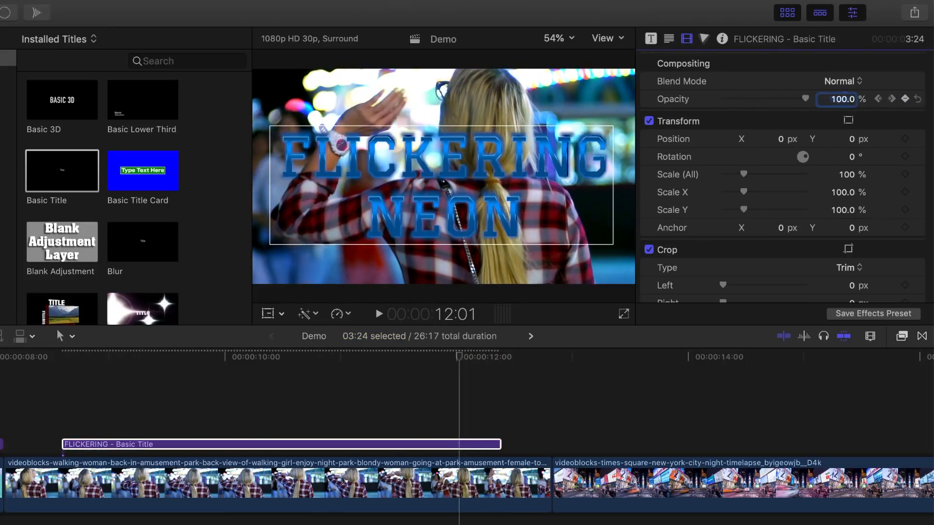
{"action": "key", "text": "Return"}
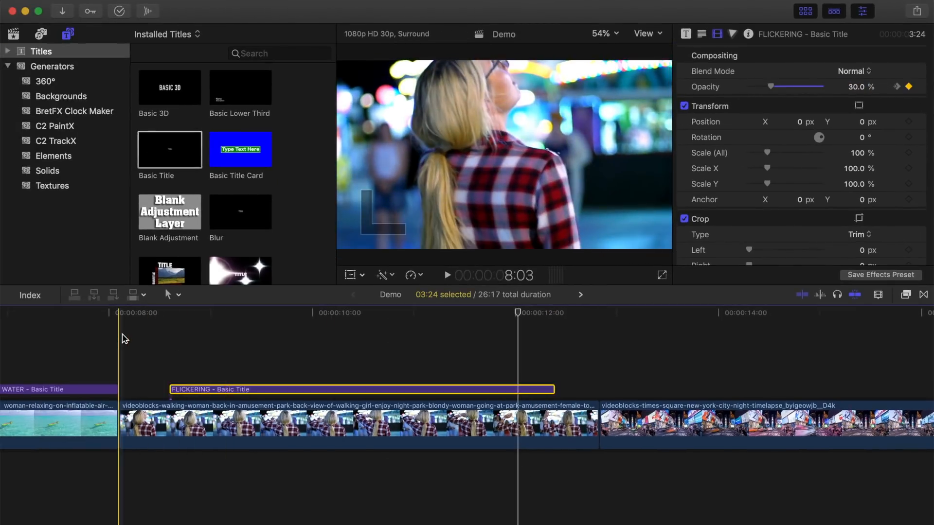
Preview the flickering neon title in full-screen playback, then return to the timeline
{"action": "key", "text": "super+shift+f"}
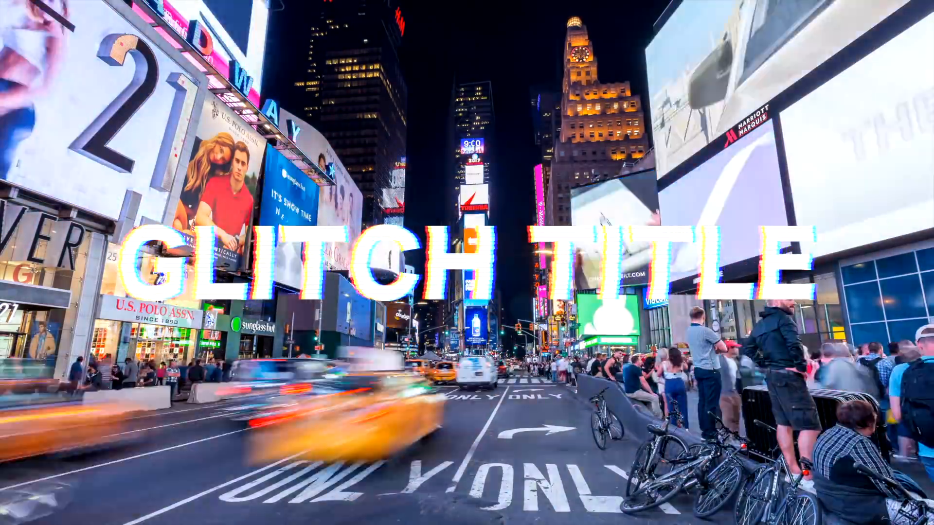
{"action": "key", "text": "Escape"}
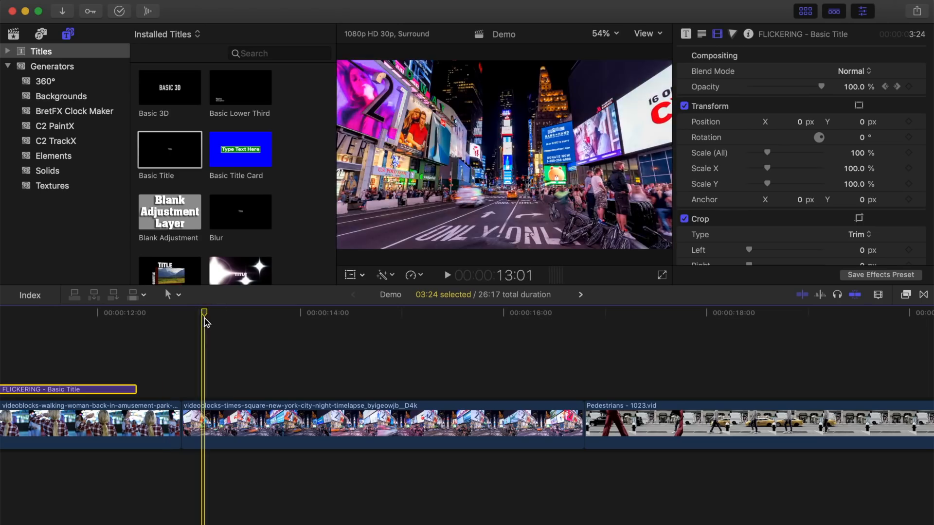
Add a Basic Title reading GLITCH TITLE over the Times Square clip, starting at 13:01 and lasting 3:15
{"action": "double_click", "coordinate": [159, 151]}
{"action": "key", "text": "alt+]"}
{"action": "double_click", "coordinate": [378, 389]}
{"action": "type", "text": "GLITCH TITLE"}
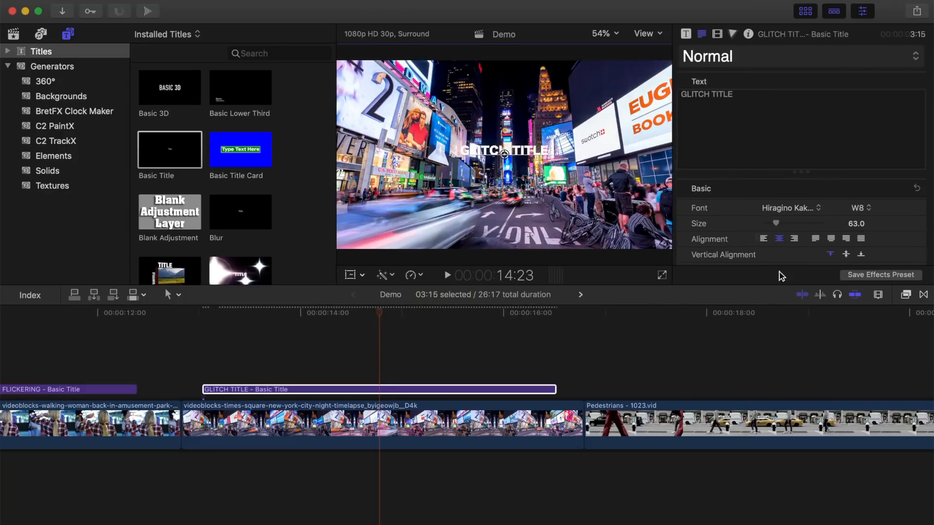
Style GLITCH TITLE at size 158 with a red outline of width 4, and move it down to about Y -61
{"action": "scroll", "coordinate": [798, 227], "scroll_direction": "down", "scroll_amount": 10}
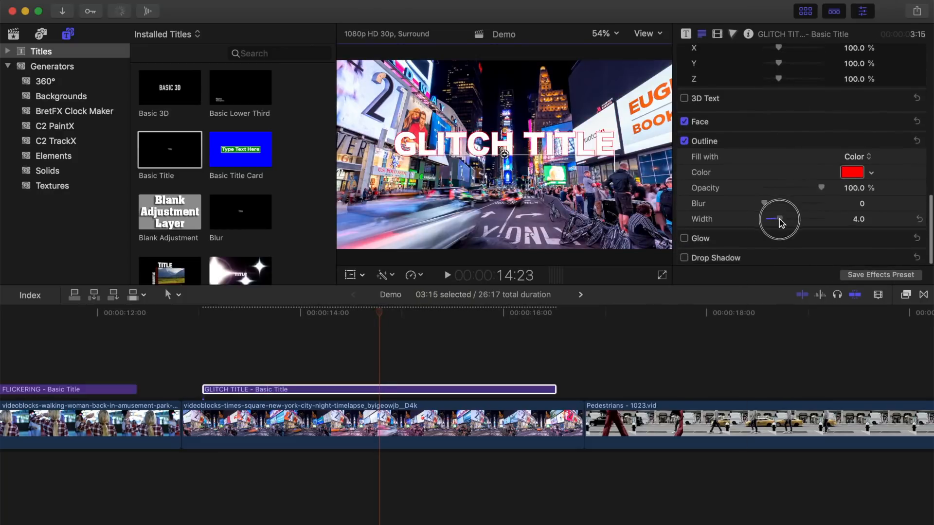
{"action": "scroll", "coordinate": [770, 217], "scroll_direction": "up", "scroll_amount": 10}
{"action": "left_click_drag", "start_coordinate": [496, 154], "coordinate": [498, 158]}
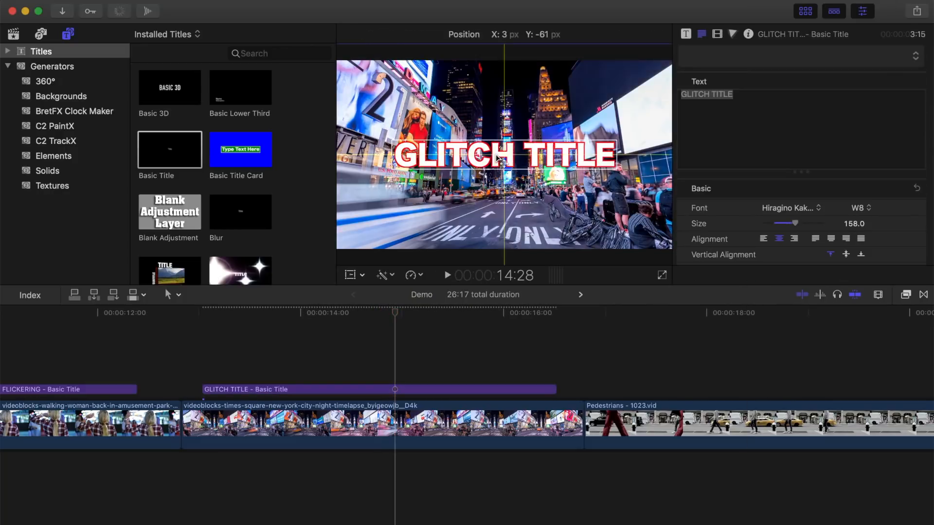
Apply the Bad TV effect from the Stylize category to GLITCH TITLE
{"action": "left_click", "coordinate": [905, 295]}
{"action": "scroll", "coordinate": [745, 388], "scroll_direction": "down", "scroll_amount": 5}
{"action": "left_click", "coordinate": [724, 395]}
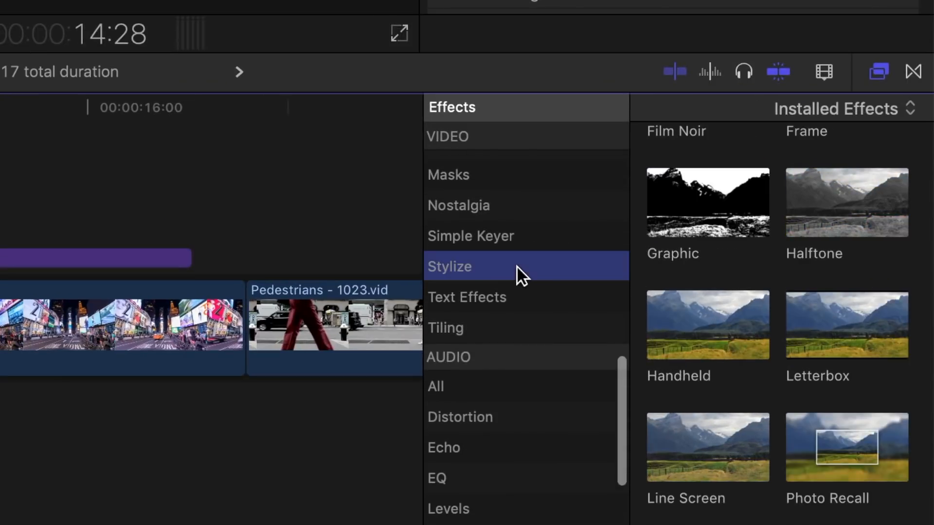
{"action": "scroll", "coordinate": [726, 260], "scroll_direction": "up", "scroll_amount": 8}
{"action": "left_click_drag", "start_coordinate": [825, 302], "coordinate": [58, 300]}
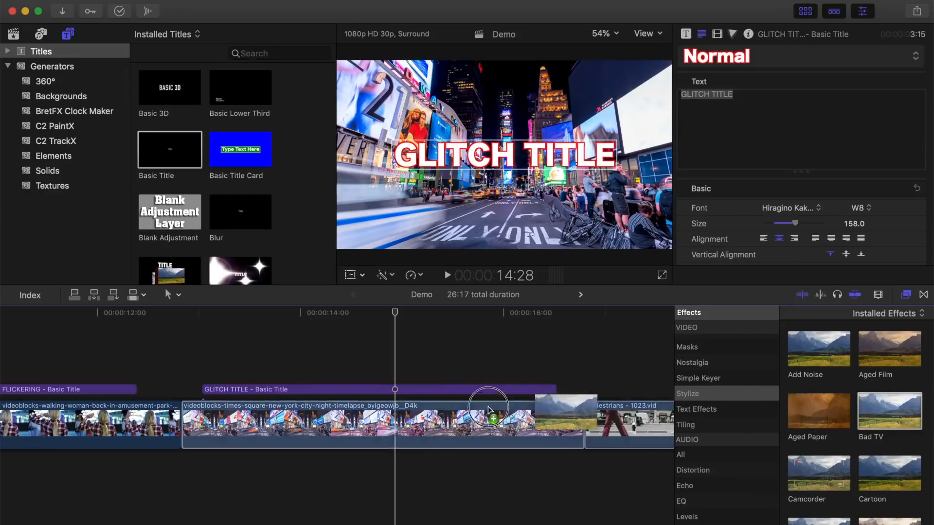
{"action": "left_click_drag", "start_coordinate": [488, 410], "coordinate": [386, 389]}
Set Bad TV's Amount to 25 and add a Roll keyframe of 0 at the glitch title's start, 13:01
{"action": "left_click_drag", "start_coordinate": [388, 317], "coordinate": [201, 313]}
{"action": "left_click", "coordinate": [238, 387]}
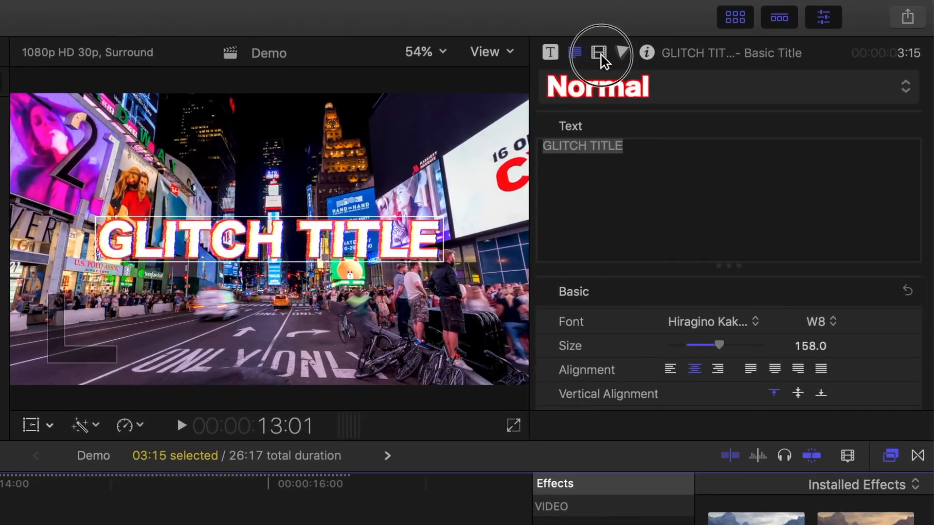
{"action": "left_click", "coordinate": [716, 34]}
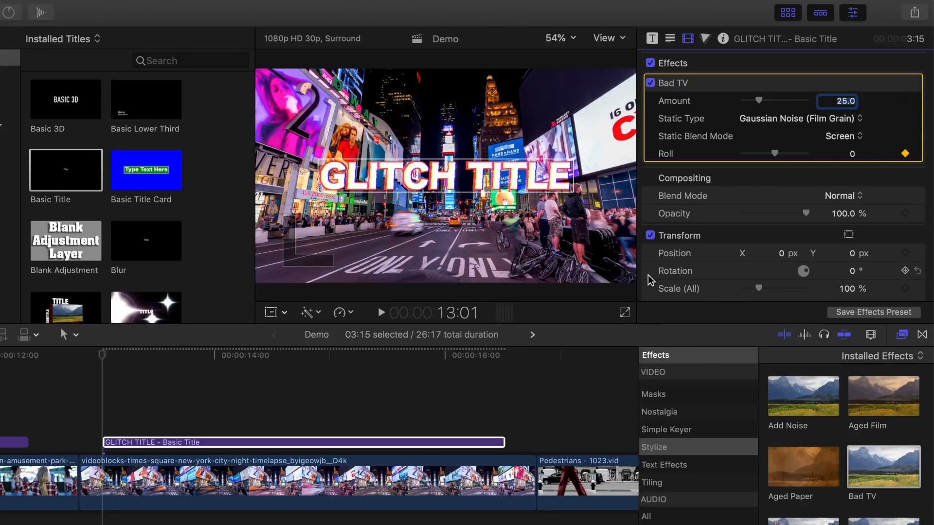
Keyframe Bad TV's Roll up to 100 from 13:11, hold it until 16:06, and key a lower value at the title's end
{"action": "left_click", "coordinate": [100, 390]}
{"action": "key", "text": "shift+Right"}
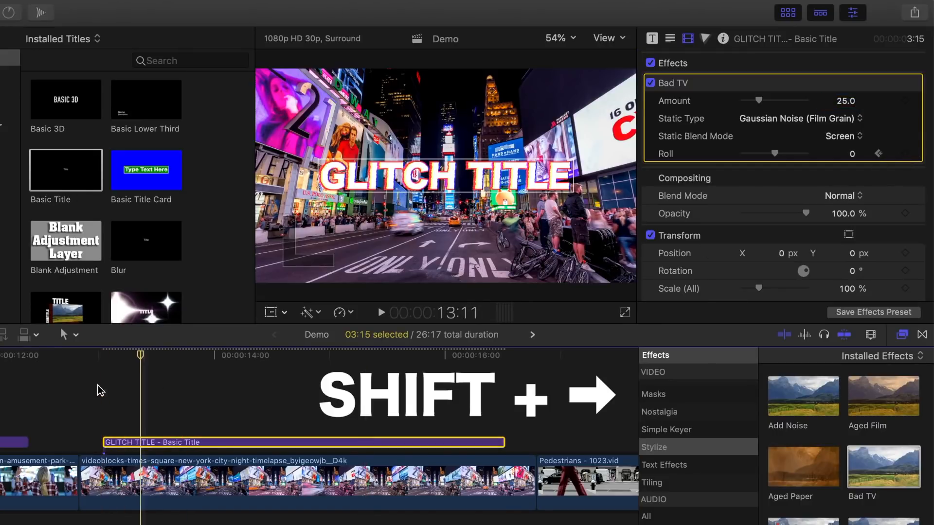
{"action": "left_click_drag", "start_coordinate": [775, 153], "coordinate": [818, 154]}
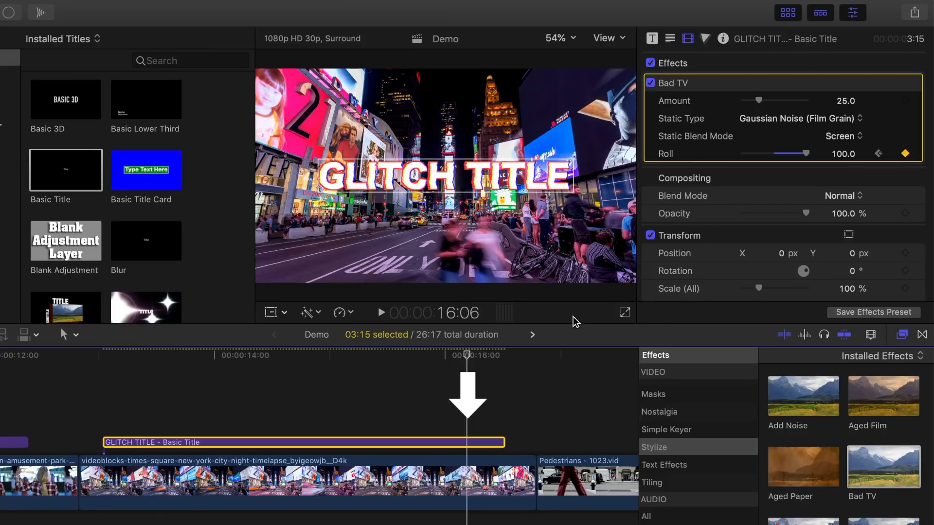
{"action": "key", "text": "shift+Right"}
{"action": "left_click_drag", "start_coordinate": [843, 153], "coordinate": [824, 153]}
Close the effects browser and blade the glitch title's opening into one-frame pieces, cutting from 13:02 onward
{"action": "left_click_drag", "start_coordinate": [162, 386], "coordinate": [102, 384]}
{"action": "key", "text": "super+equal"}
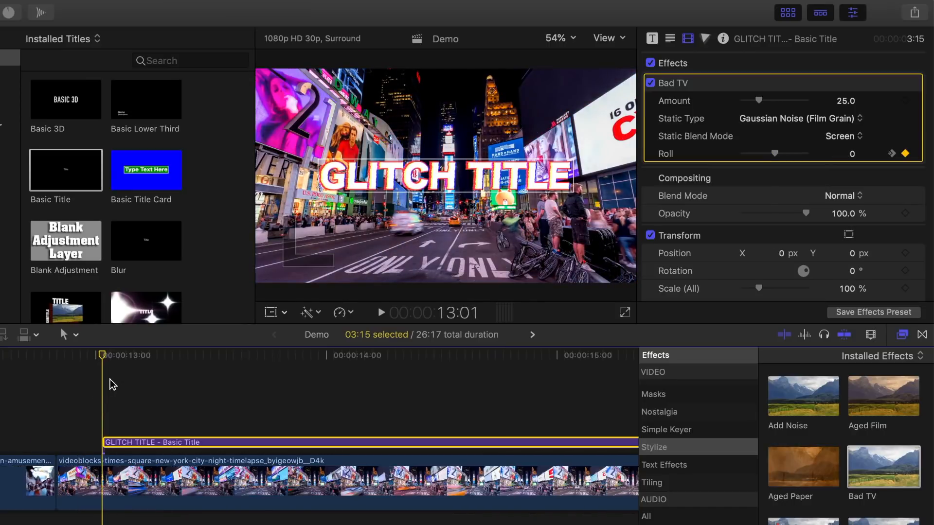
{"action": "left_click", "coordinate": [901, 335]}
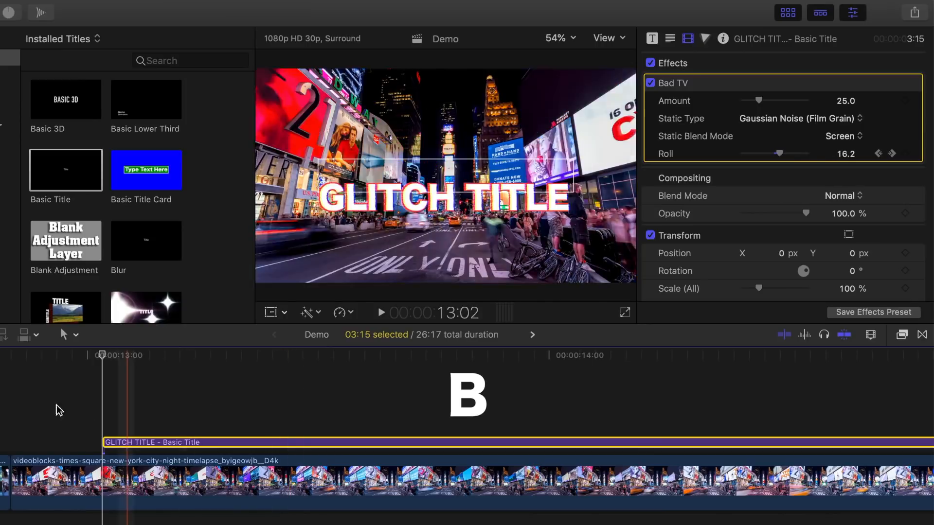
{"action": "key", "text": "b"}
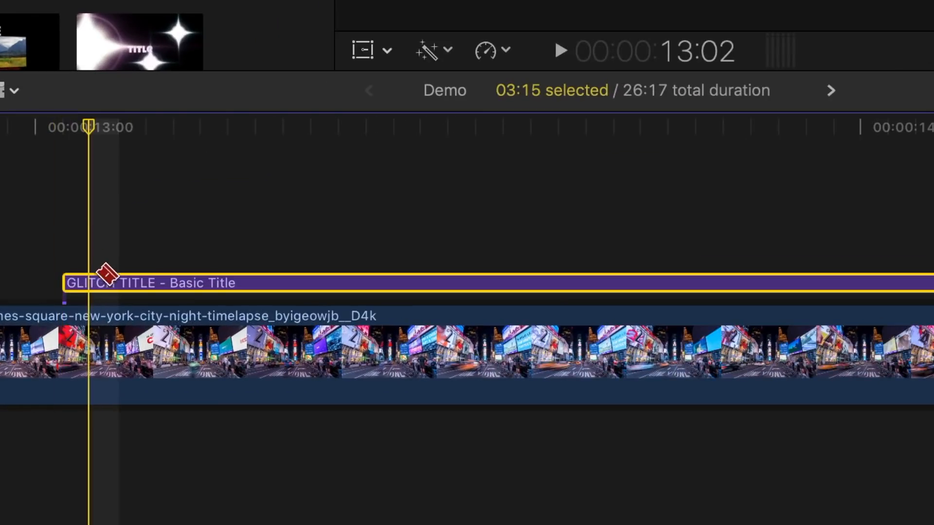
{"action": "left_click", "coordinate": [89, 281]}
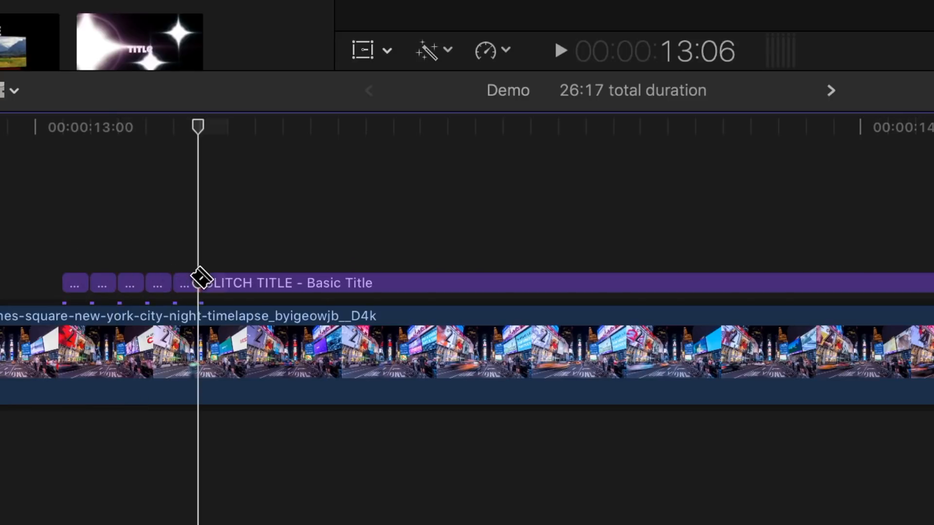
Blade the last frames of the glitch title into one-frame pieces
{"action": "scroll", "coordinate": [284, 278], "scroll_direction": "right", "scroll_amount": 10}
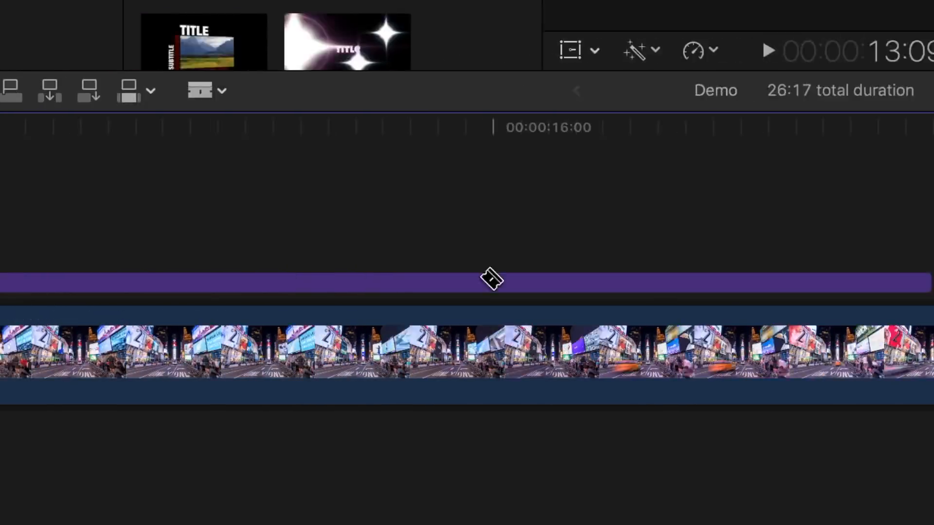
{"action": "left_click", "coordinate": [421, 282]}
{"action": "left_click", "coordinate": [393, 282]}
{"action": "left_click", "coordinate": [366, 282]}
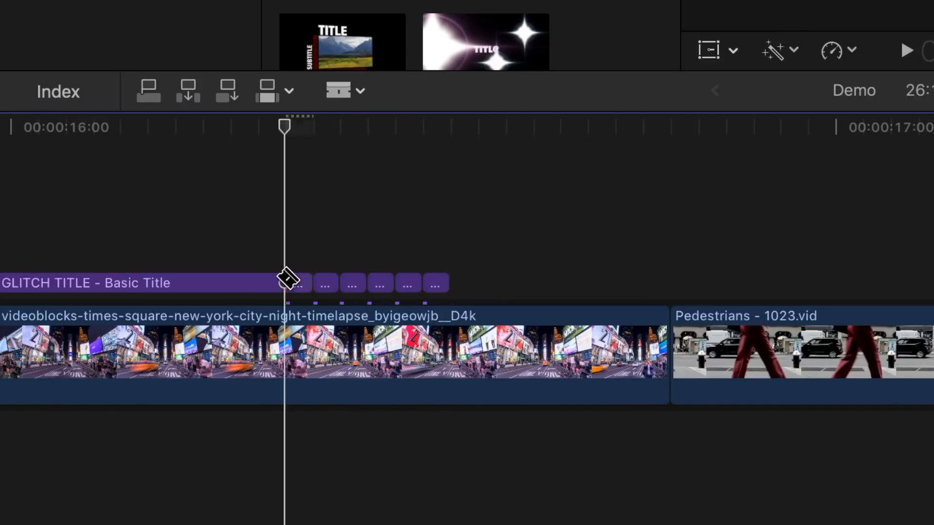
Delete every other one-frame piece of the glitch title at both its opening and its ending
{"action": "key", "text": "a"}
{"action": "key", "text": "super+minus"}
{"action": "key", "text": "super+minus"}
{"action": "scroll", "coordinate": [223, 277], "scroll_direction": "left", "scroll_amount": 10}
{"action": "key", "text": "super+equal"}
{"action": "scroll", "coordinate": [223, 281], "scroll_direction": "left", "scroll_amount": 10}
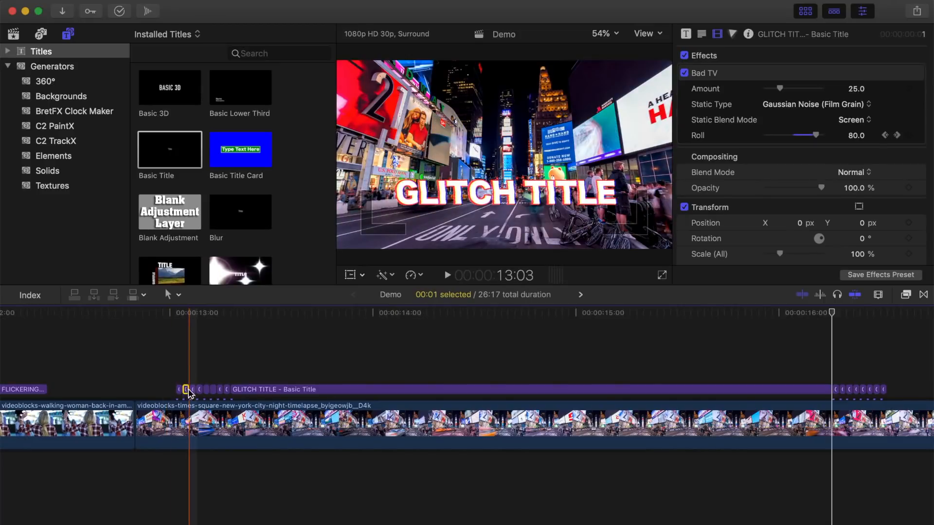
{"action": "left_click", "coordinate": [202, 389], "text": "super"}
{"action": "left_click", "coordinate": [226, 389], "text": "super"}
{"action": "scroll", "coordinate": [341, 369], "scroll_direction": "right", "scroll_amount": 10}
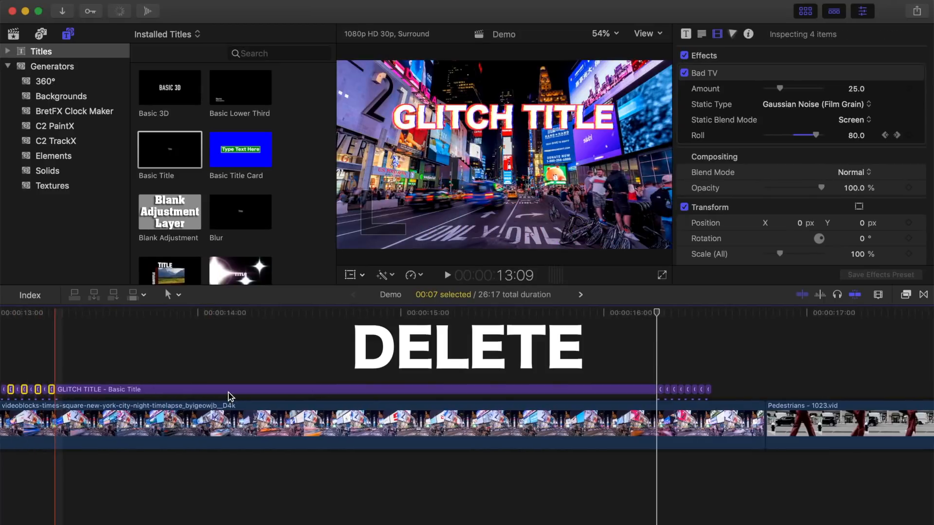
{"action": "left_click", "coordinate": [549, 389], "text": "super"}
{"action": "left_click", "coordinate": [589, 389], "text": "super"}
{"action": "left_click", "coordinate": [576, 389], "text": "super"}
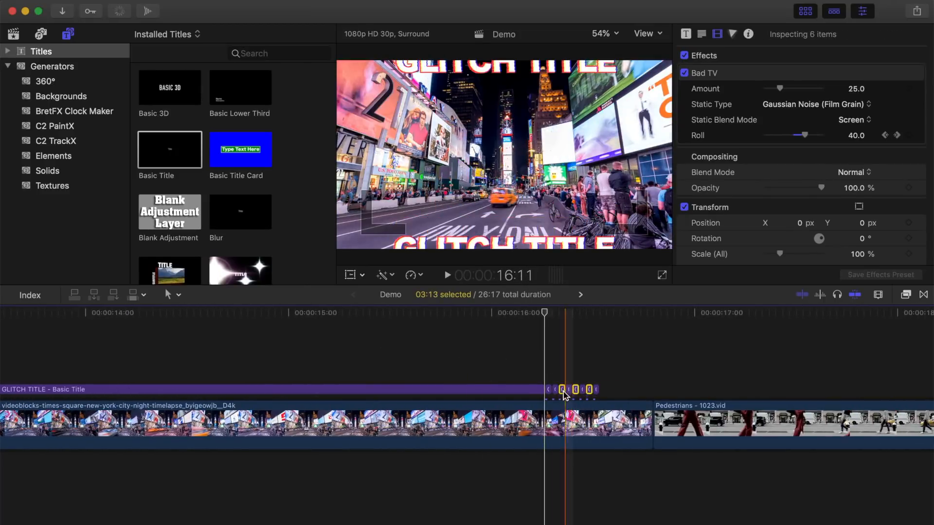
{"action": "left_click", "coordinate": [562, 389], "text": "super"}
{"action": "key", "text": "Delete"}
{"action": "key", "text": "super+minus"}
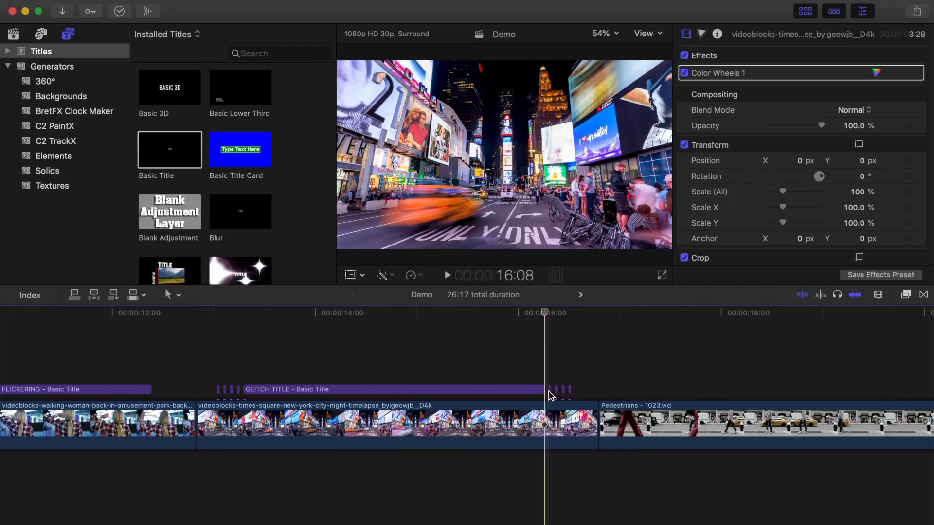
Play back the glitch title full screen from the start of the Times Square clip
{"action": "left_click", "coordinate": [197, 367]}
{"action": "key", "text": "shift+super+f"}
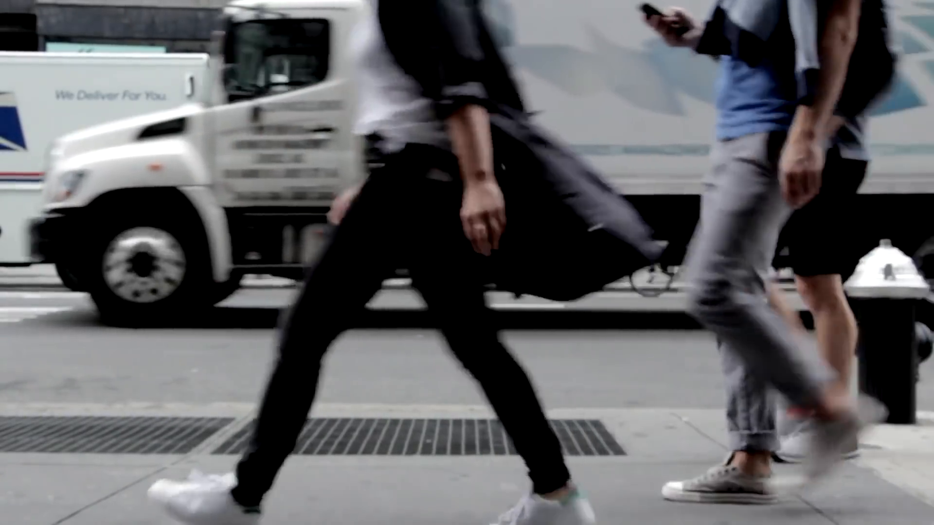
{"action": "key", "text": "Escape"}
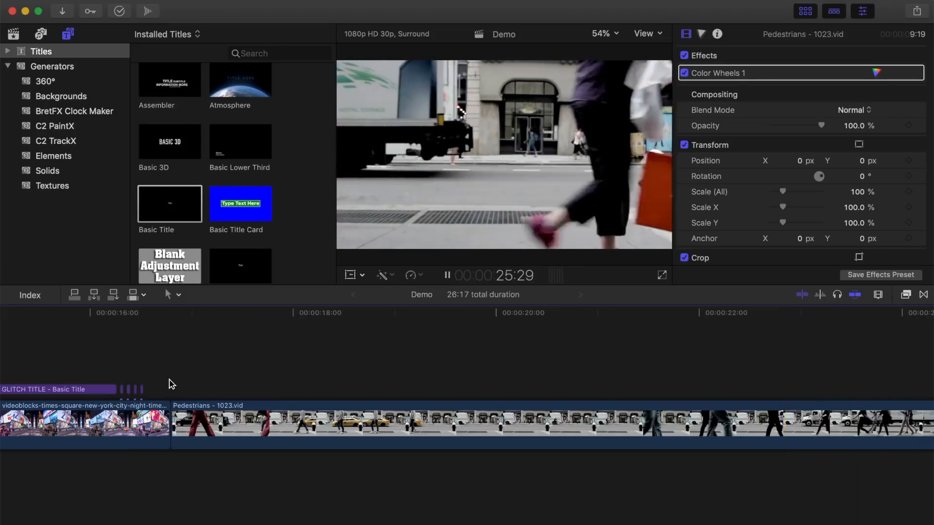
Add a Basic Title above the Pedestrians clip at about 17:07 with the text TITLE
{"action": "scroll", "coordinate": [169, 380], "scroll_direction": "right", "scroll_amount": 5}
{"action": "scroll", "coordinate": [128, 359], "scroll_direction": "left", "scroll_amount": 2}
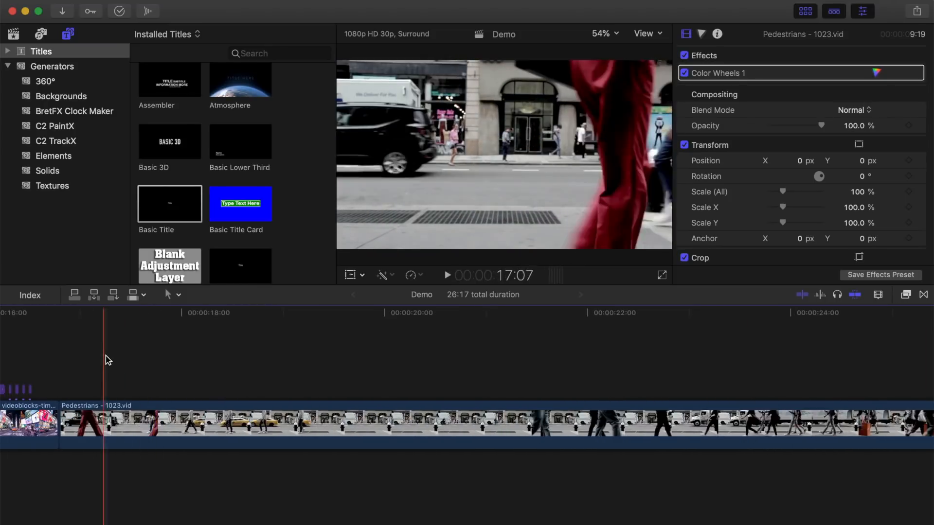
{"action": "key", "text": "q"}
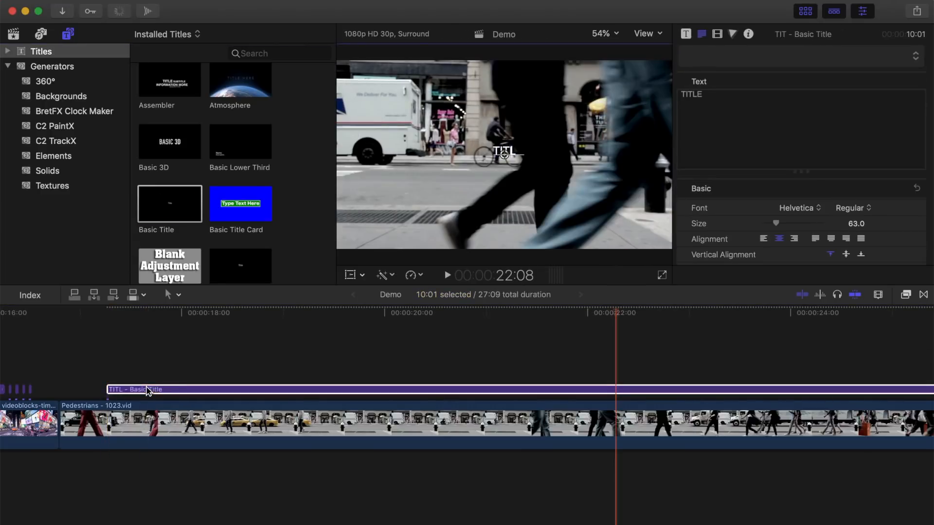
Format the title in Hiragino Kaku W8 at size 416 and move it down to the centre of the frame
{"action": "left_click", "coordinate": [789, 208]}
{"action": "left_click", "coordinate": [831, 307]}
{"action": "left_click_drag", "start_coordinate": [850, 224], "coordinate": [857, 204]}
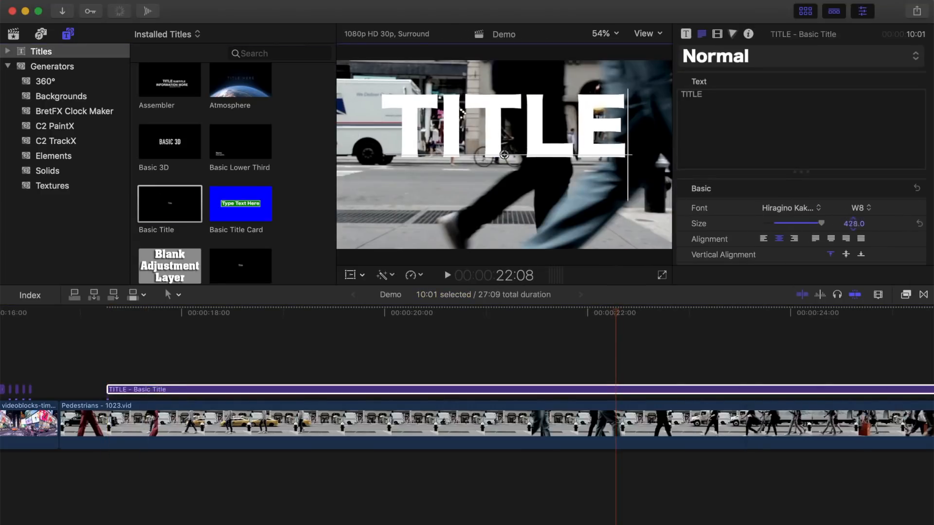
{"action": "left_click", "coordinate": [369, 389]}
{"action": "left_click_drag", "start_coordinate": [487, 128], "coordinate": [487, 167]}
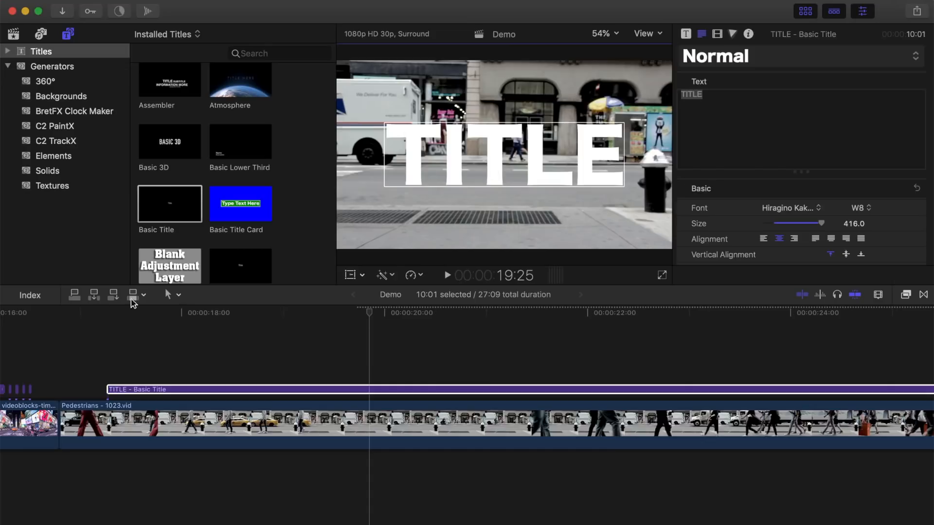
Apply the Draw Mask effect from the Masks category to the title, with the playhead at 17:18
{"action": "left_click", "coordinate": [141, 353]}
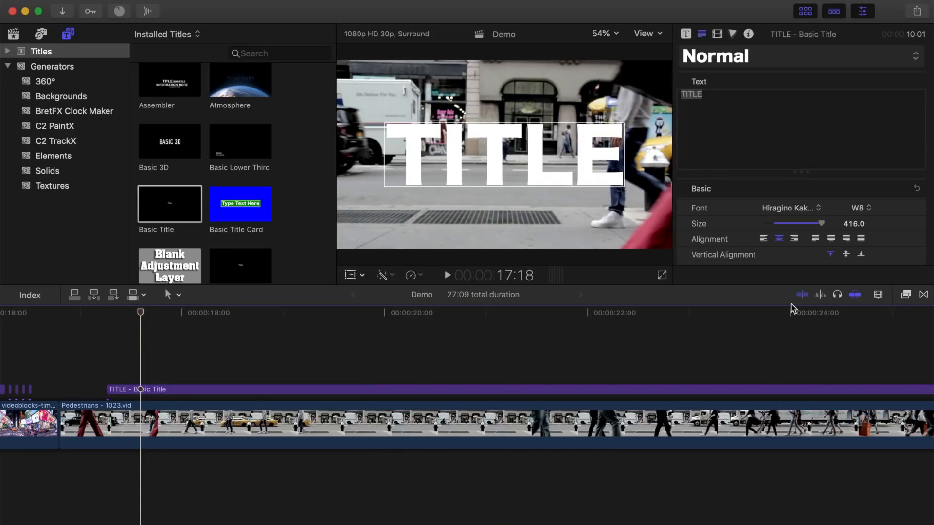
{"action": "left_click", "coordinate": [905, 298]}
{"action": "scroll", "coordinate": [725, 398], "scroll_direction": "down", "scroll_amount": 5}
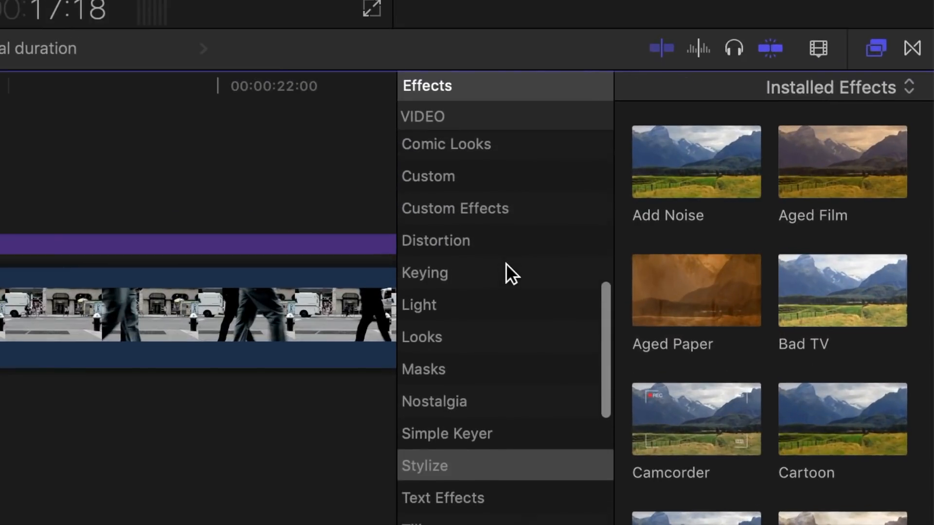
{"action": "left_click", "coordinate": [469, 355]}
{"action": "left_click_drag", "start_coordinate": [671, 183], "coordinate": [0, 210]}
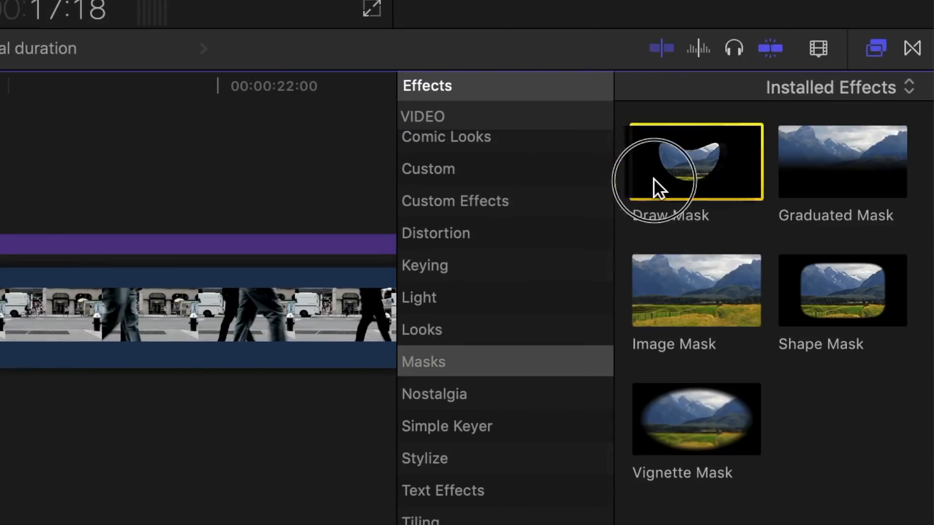
{"action": "left_click_drag", "start_coordinate": [386, 374], "coordinate": [340, 392]}
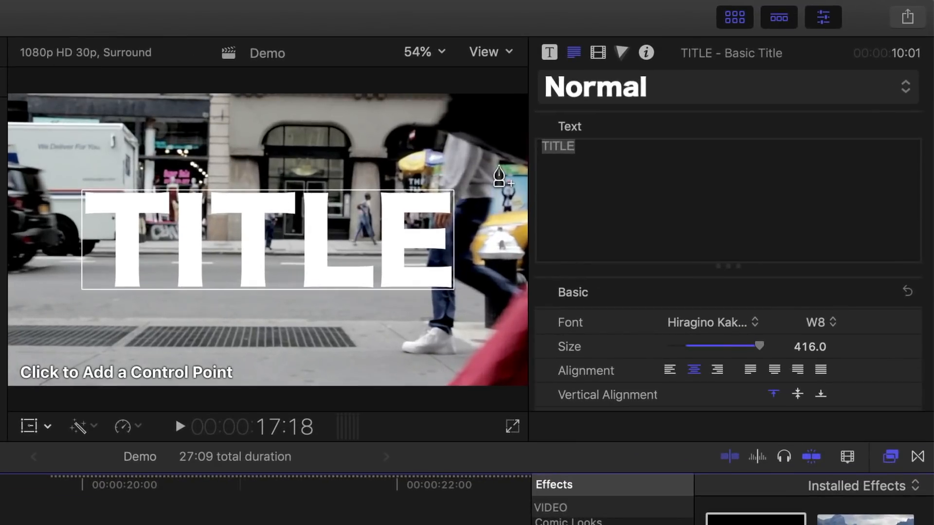
Draw a closed mask over the area just behind the walking man and keyframe its Control Points at 17:18
{"action": "left_click", "coordinate": [496, 164]}
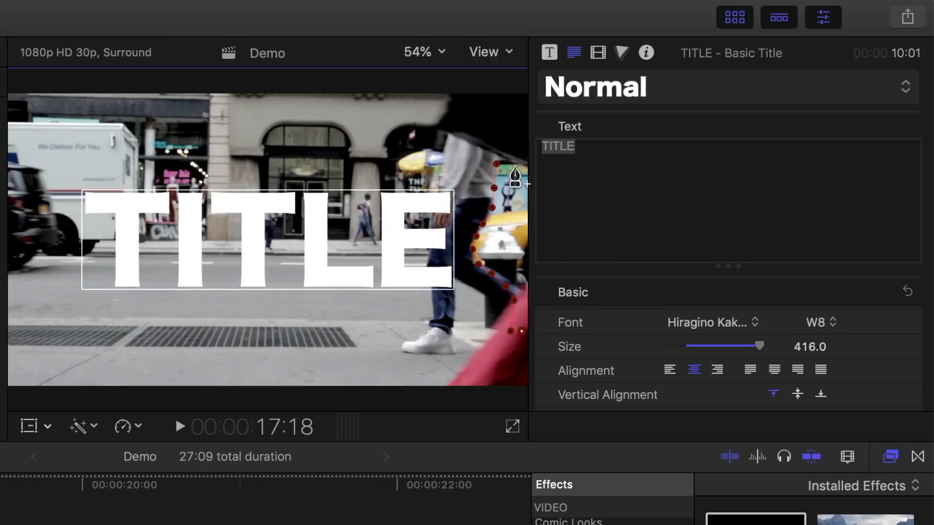
{"action": "left_click", "coordinate": [497, 165]}
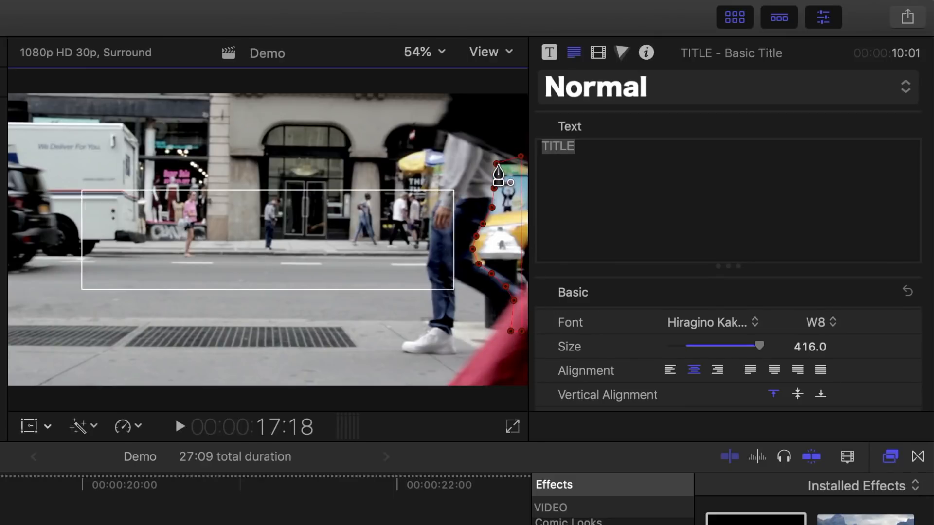
{"action": "left_click", "coordinate": [598, 52]}
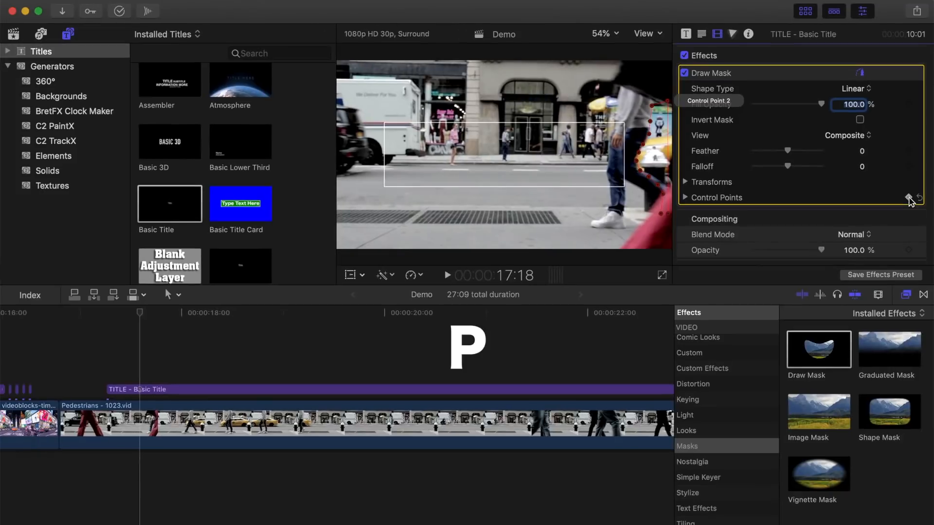
{"action": "left_click", "coordinate": [908, 197]}
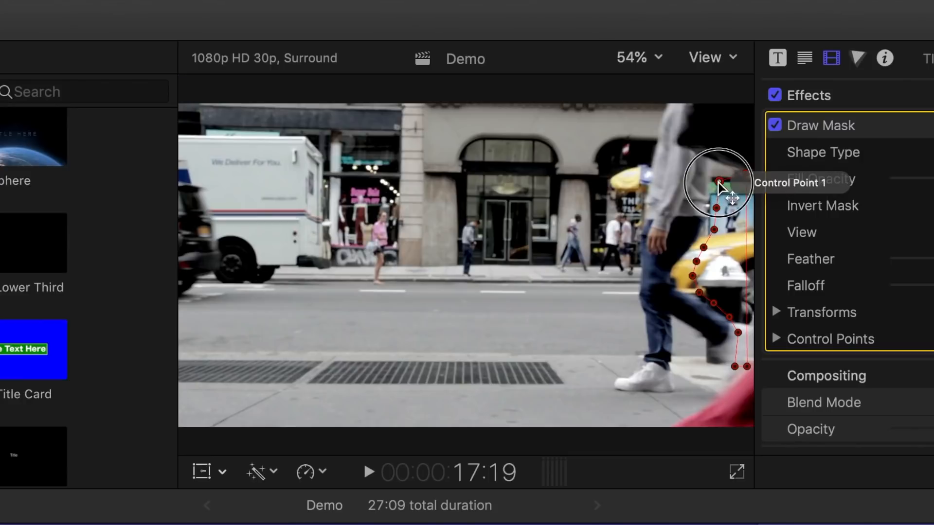
Reshape the mask's control points frame by frame from 17:19 to 19:10, following the walking man's back edge until the whole title is uncovered
{"action": "left_click_drag", "start_coordinate": [717, 181], "coordinate": [701, 206]}
{"action": "left_click_drag", "start_coordinate": [678, 265], "coordinate": [663, 266]}
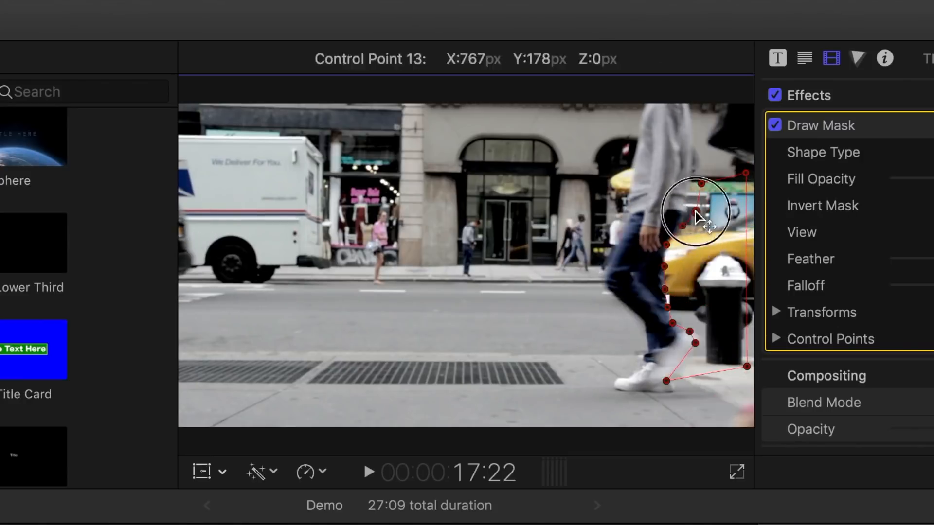
{"action": "left_click_drag", "start_coordinate": [661, 181], "coordinate": [649, 180]}
{"action": "key", "text": "Right"}
{"action": "key", "text": "Right"}
{"action": "key", "text": "Right"}
{"action": "key", "text": "Right"}
{"action": "left_click_drag", "start_coordinate": [616, 240], "coordinate": [606, 236]}
{"action": "key", "text": "Right"}
{"action": "key", "text": "Right"}
{"action": "key", "text": "Right"}
{"action": "key", "text": "Right"}
{"action": "left_click_drag", "start_coordinate": [572, 267], "coordinate": [562, 267]}
{"action": "key", "text": "Right"}
{"action": "key", "text": "Right"}
{"action": "key", "text": "Right"}
{"action": "left_click_drag", "start_coordinate": [569, 347], "coordinate": [559, 346]}
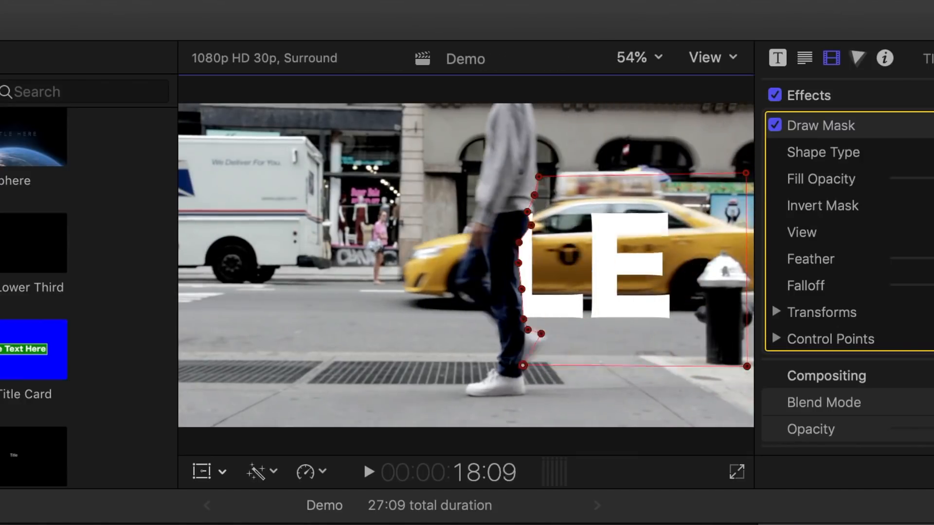
{"action": "key", "text": "Right"}
{"action": "key", "text": "Right"}
{"action": "key", "text": "Right"}
{"action": "key", "text": "Right"}
{"action": "left_click_drag", "start_coordinate": [515, 207], "coordinate": [504, 205]}
{"action": "key", "text": "Right"}
{"action": "key", "text": "Right"}
{"action": "key", "text": "Right"}
{"action": "key", "text": "Right"}
{"action": "key", "text": "Right"}
{"action": "left_click_drag", "start_coordinate": [508, 322], "coordinate": [451, 325]}
{"action": "key", "text": "Right"}
{"action": "key", "text": "Right"}
{"action": "key", "text": "Right"}
{"action": "key", "text": "Right"}
{"action": "key", "text": "Right"}
{"action": "key", "text": "Right"}
{"action": "key", "text": "Right"}
{"action": "key", "text": "Right"}
{"action": "left_click_drag", "start_coordinate": [392, 239], "coordinate": [382, 238]}
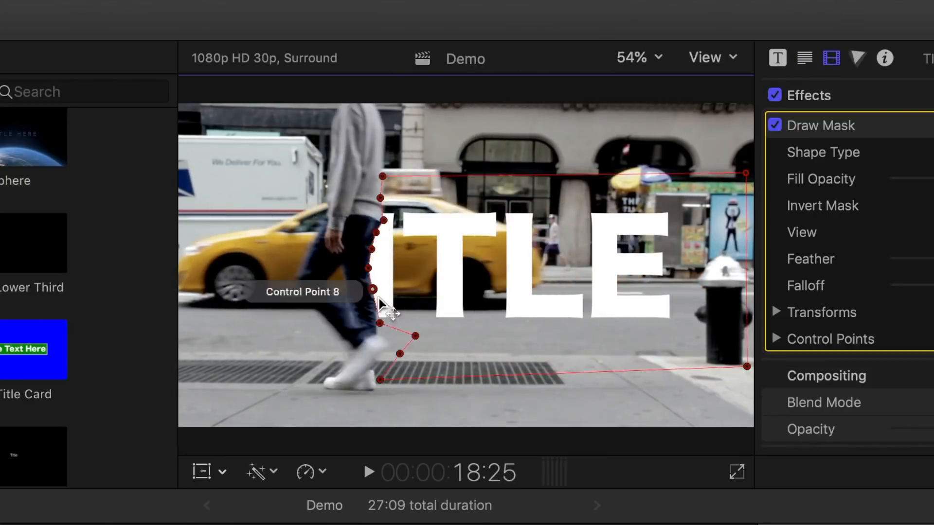
{"action": "key", "text": "Right"}
{"action": "key", "text": "Right"}
{"action": "key", "text": "Right"}
{"action": "key", "text": "Right"}
{"action": "key", "text": "Right"}
{"action": "key", "text": "Right"}
{"action": "left_click_drag", "start_coordinate": [379, 323], "coordinate": [369, 322]}
{"action": "key", "text": "Right"}
{"action": "key", "text": "Right"}
{"action": "key", "text": "Right"}
{"action": "key", "text": "Right"}
{"action": "left_click_drag", "start_coordinate": [343, 397], "coordinate": [331, 389]}
{"action": "key", "text": "Right"}
{"action": "key", "text": "Right"}
{"action": "key", "text": "Right"}
{"action": "key", "text": "Right"}
{"action": "key", "text": "Right"}
{"action": "left_click_drag", "start_coordinate": [302, 173], "coordinate": [260, 170]}
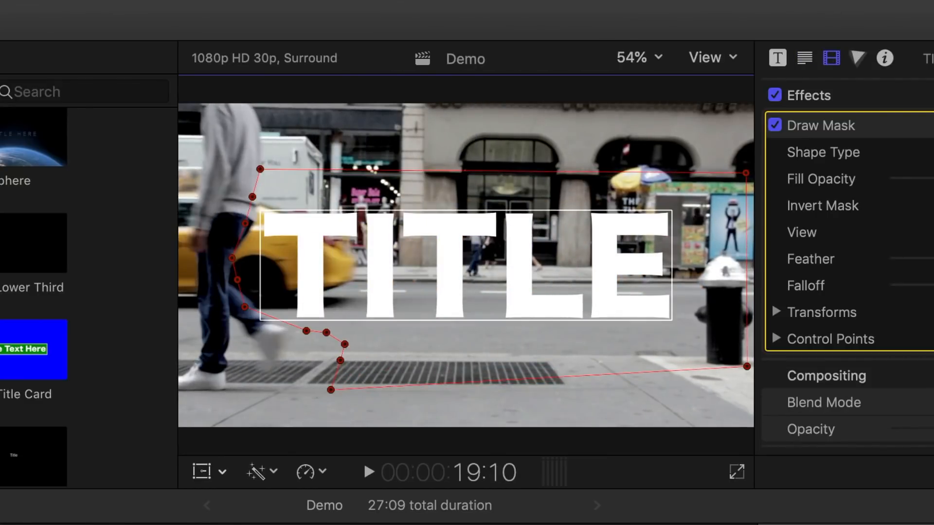
Hide the mask's on-screen outline and play back the title reveal full screen from the start of the Pedestrians clip
{"action": "left_click", "coordinate": [860, 73]}
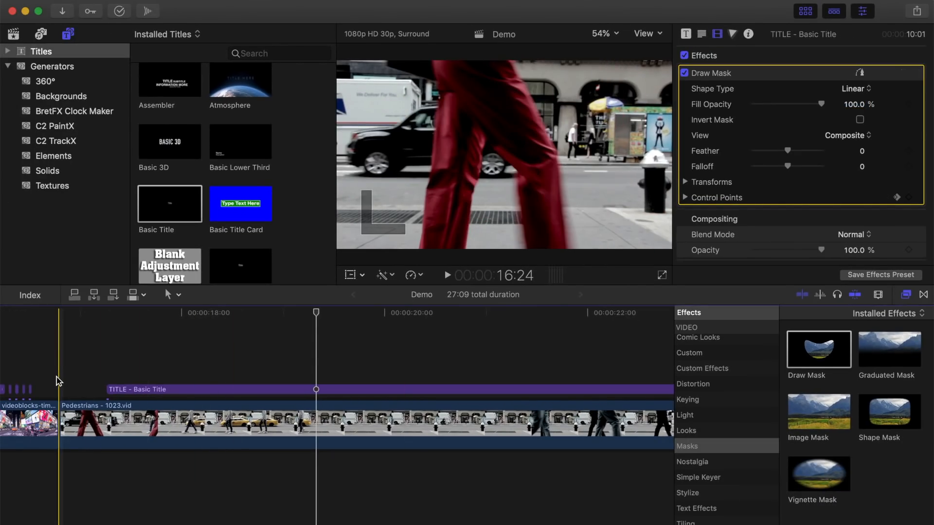
{"action": "key", "text": "shift+super+f"}
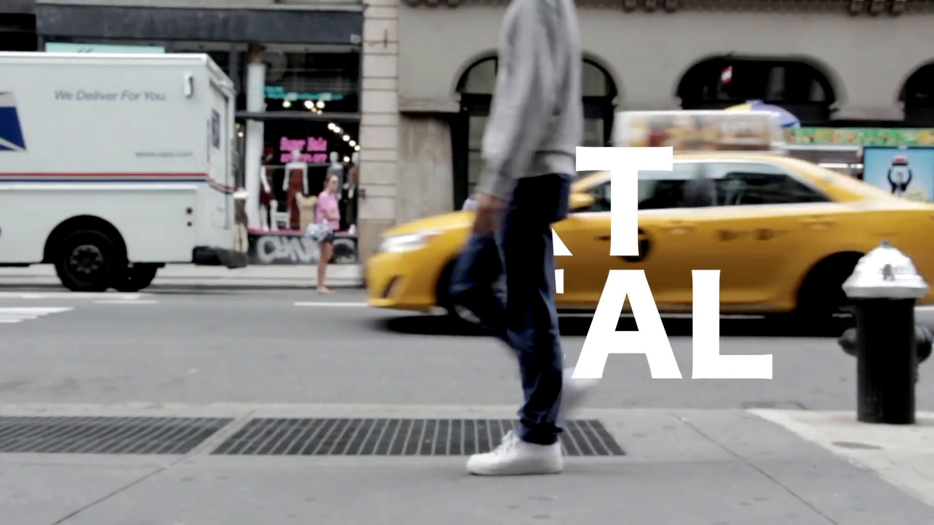